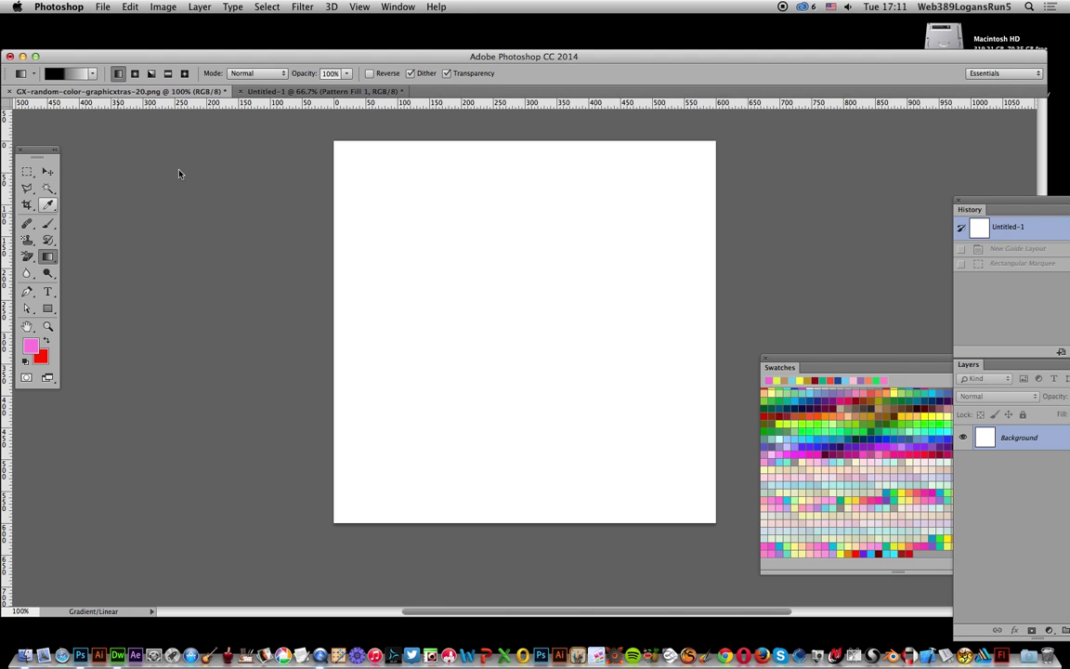
# Open the View menu for the blank Untitled-1 document.
pyautogui.click(359, 7)
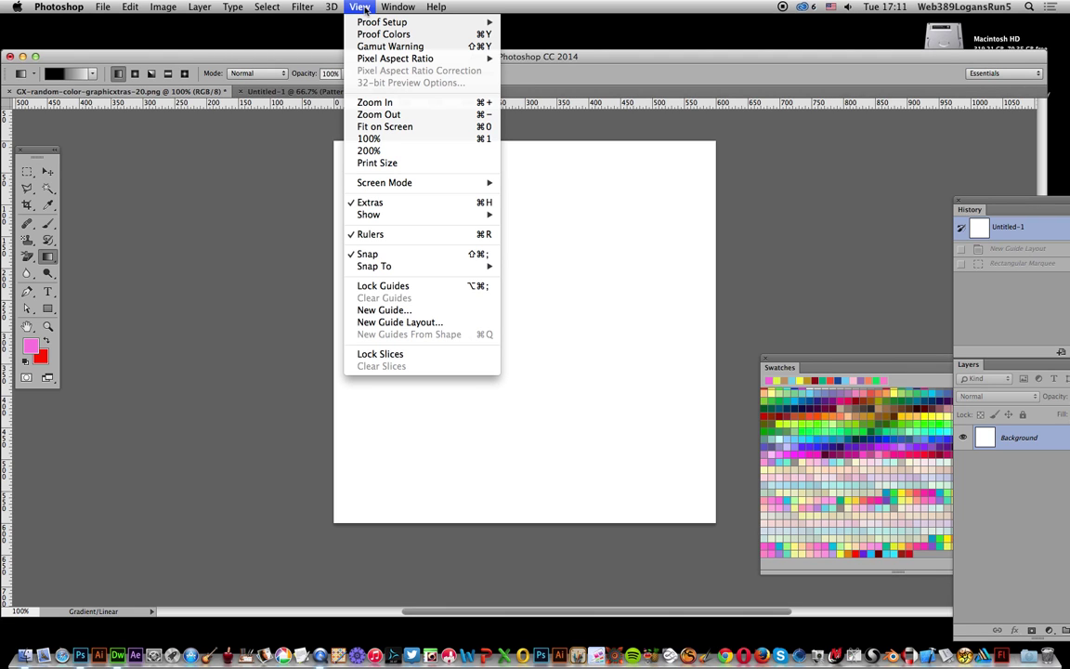
# Apply a New Guide Layout with 4 columns and 4 rows to the canvas.
pyautogui.click(400, 322)
pyautogui.moveTo(583, 212); pyautogui.dragTo(759, 192)
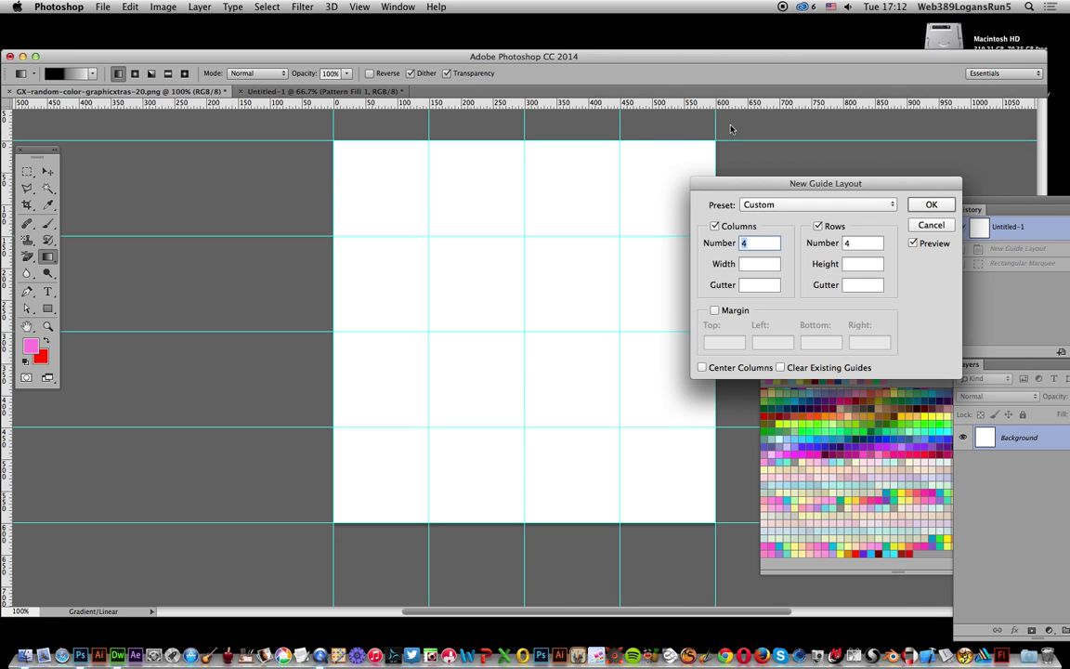
pyautogui.click(932, 204)
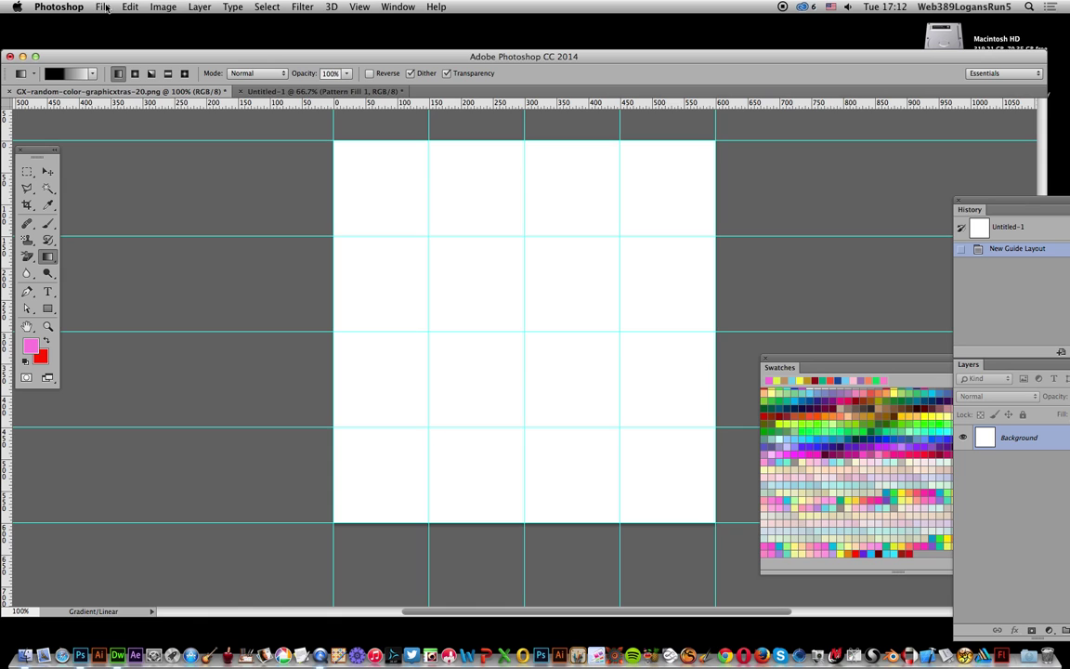
pyautogui.click(361, 6)
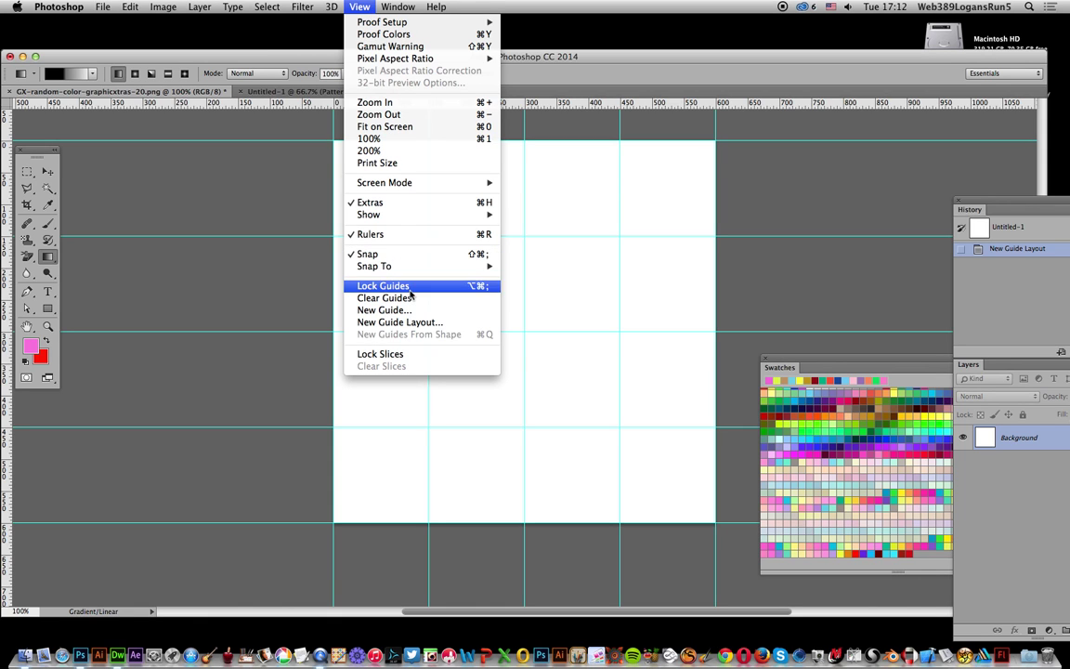
pyautogui.moveTo(408, 266)
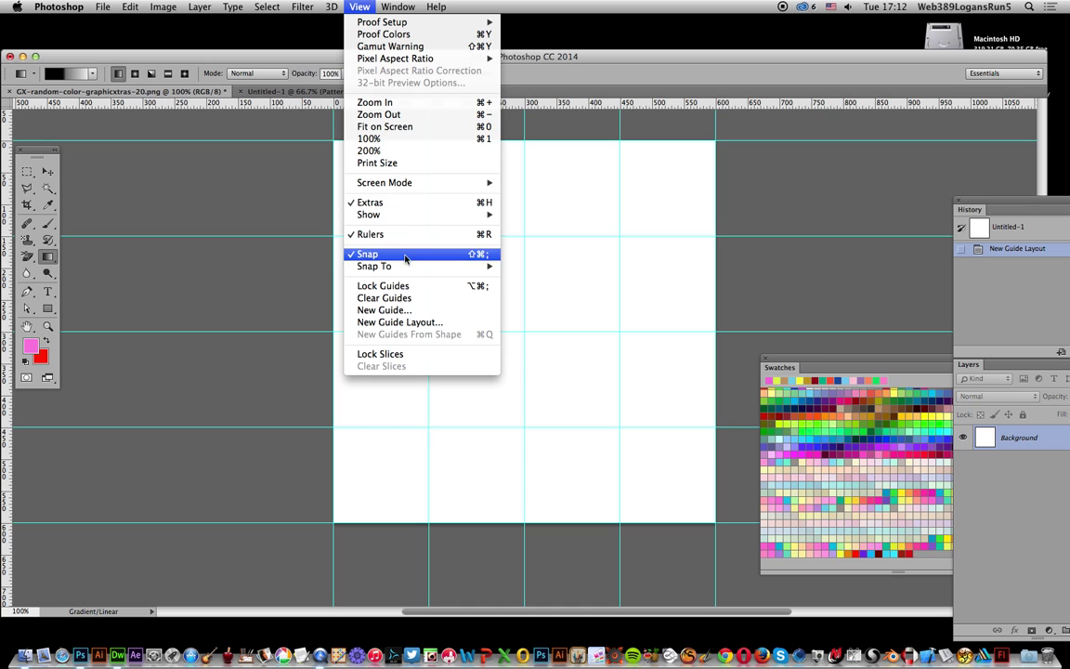
pyautogui.click(195, 47)
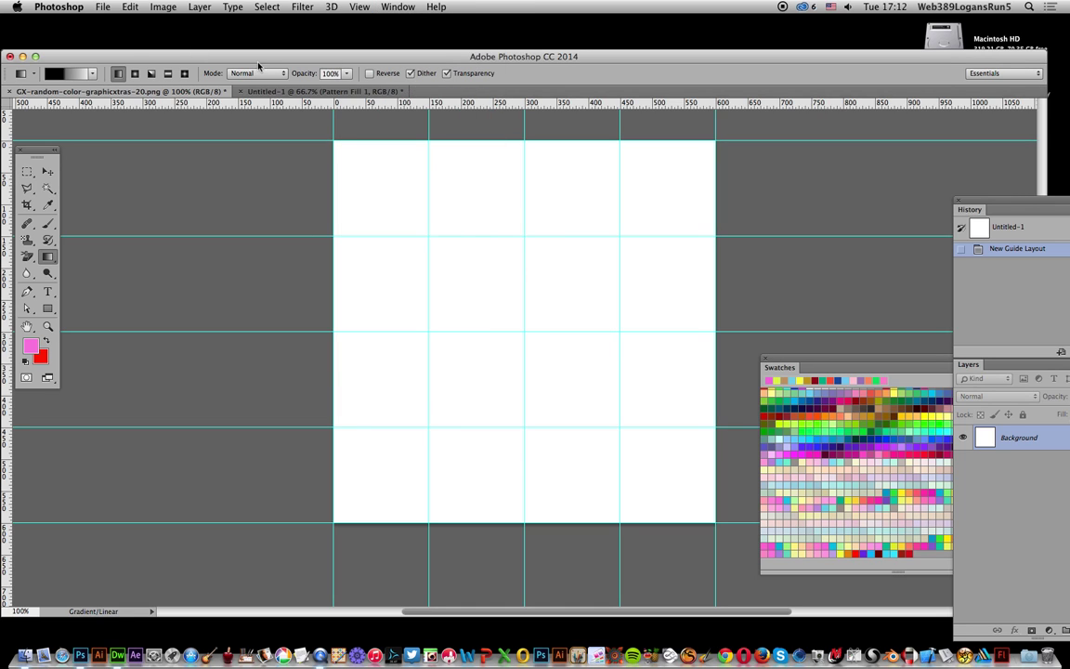
# Draw a 150×150 px rectangular marquee over the top-left grid cell.
pyautogui.click(27, 171)
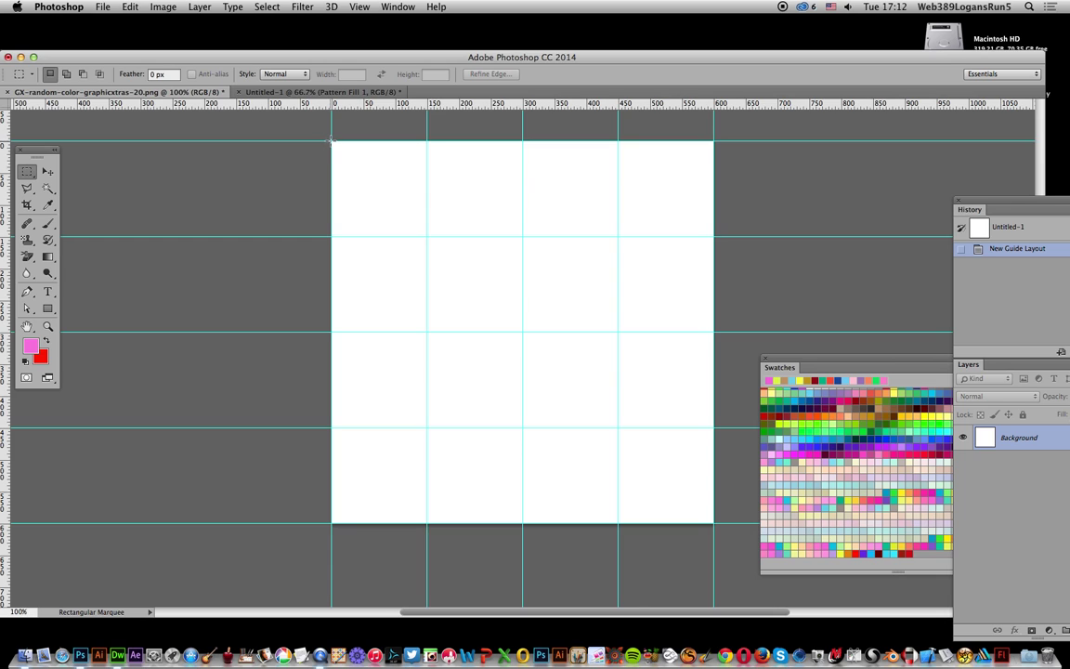
pyautogui.moveTo(331, 140); pyautogui.dragTo(424, 236)
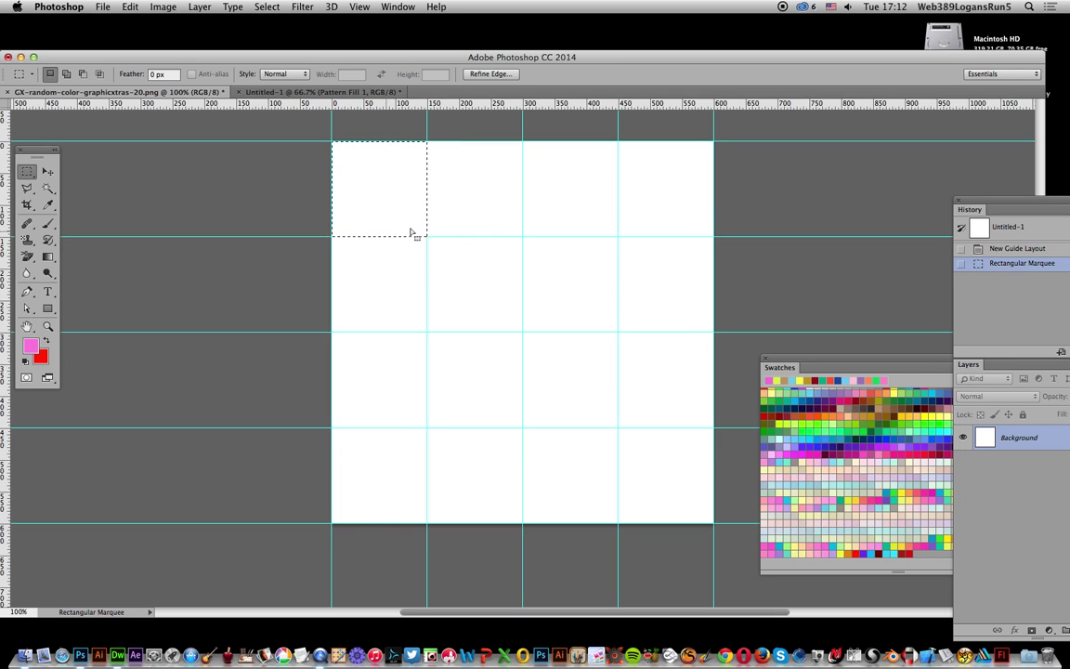
pyautogui.click(47, 256)
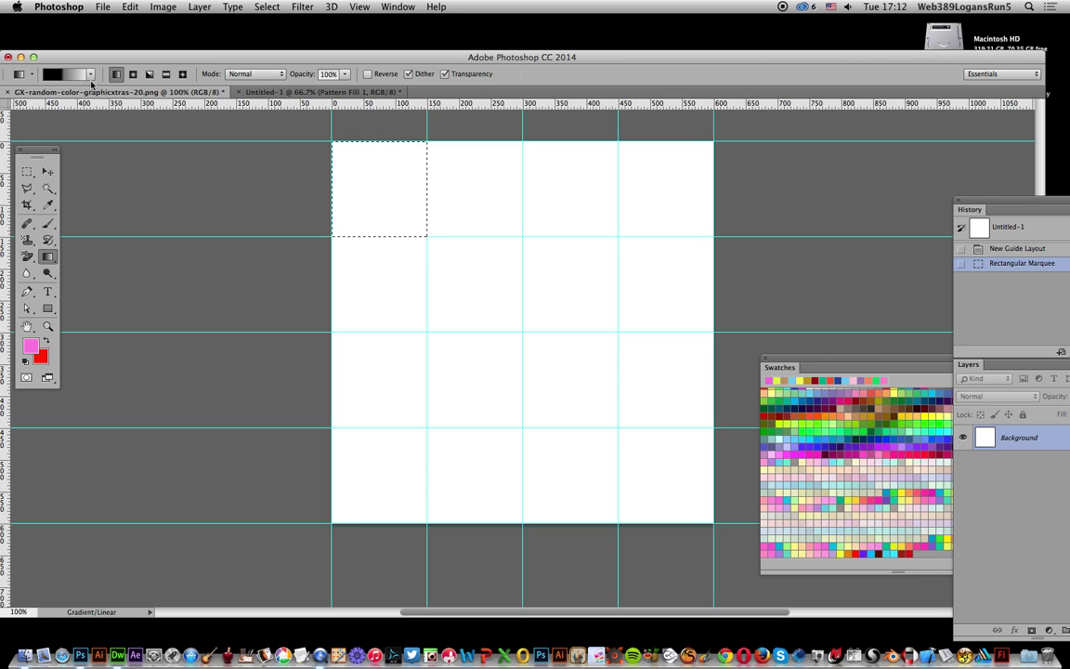
# Keep the black-to-white gradient and drag it diagonally across the top-left cell.
pyautogui.click(65, 78)
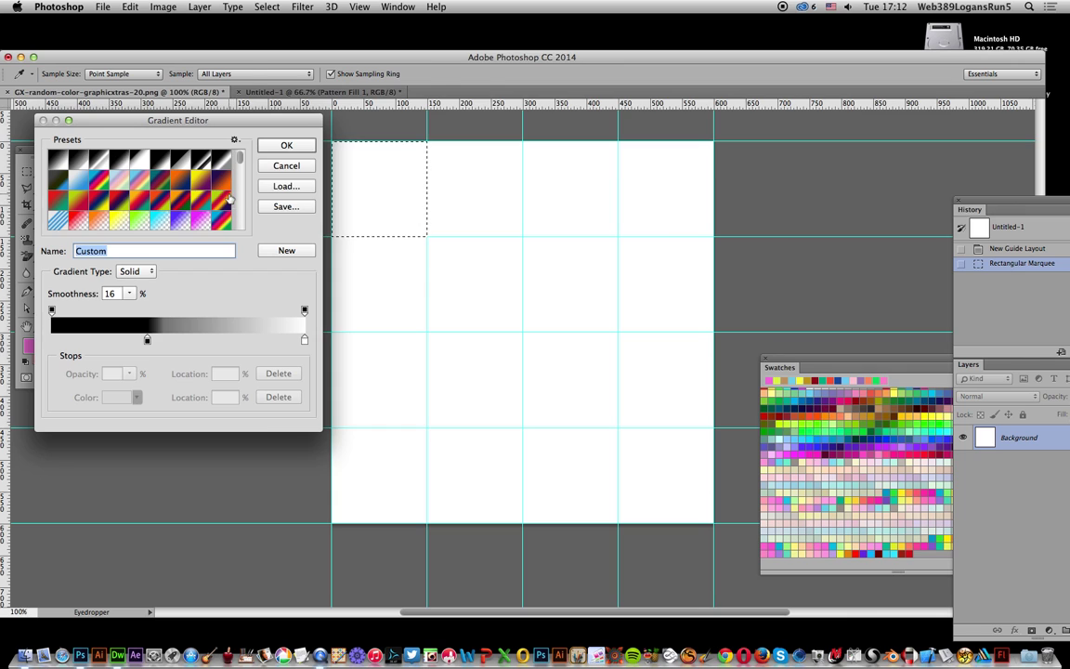
pyautogui.click(286, 145)
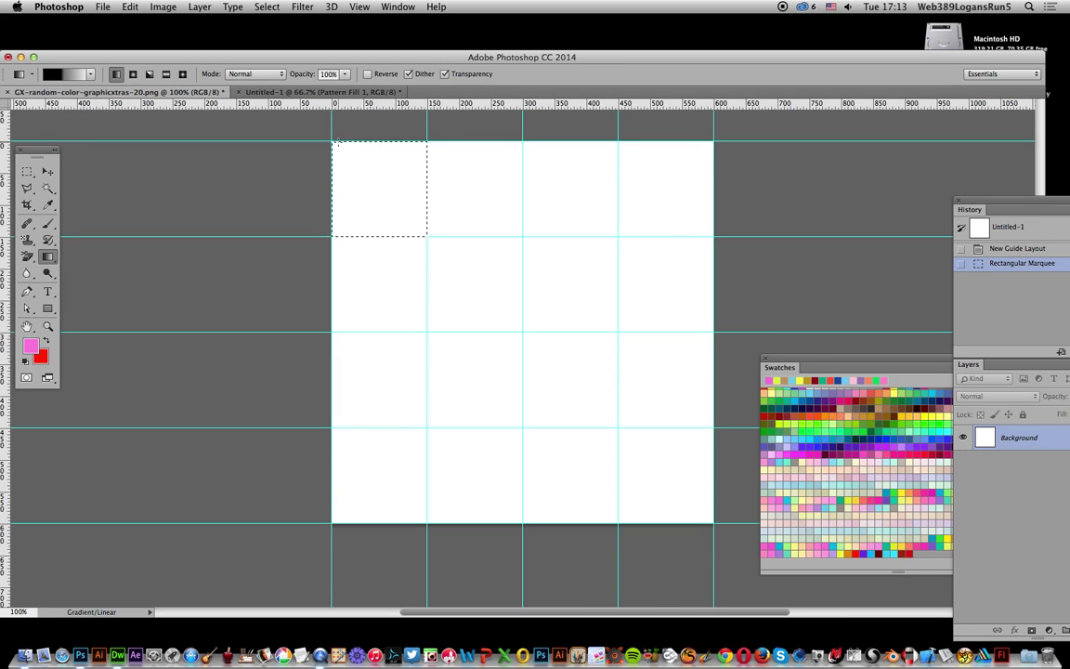
pyautogui.moveTo(341, 147); pyautogui.dragTo(432, 232)
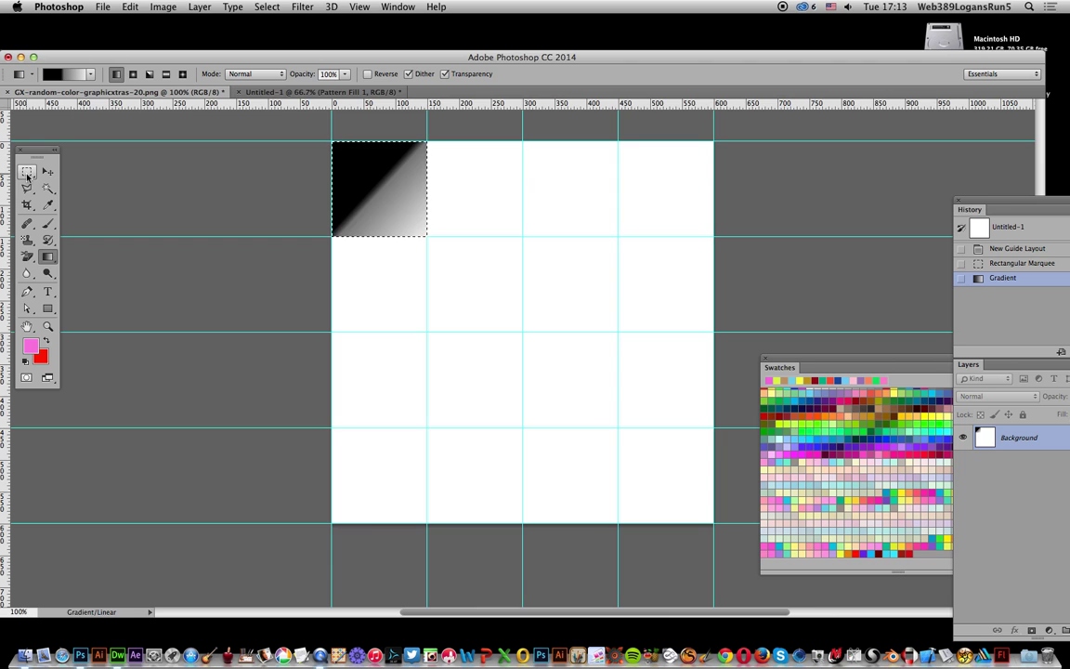
# Shift the selection into the second and third top-row cells, giving each an angled gradient.
pyautogui.click(27, 173)
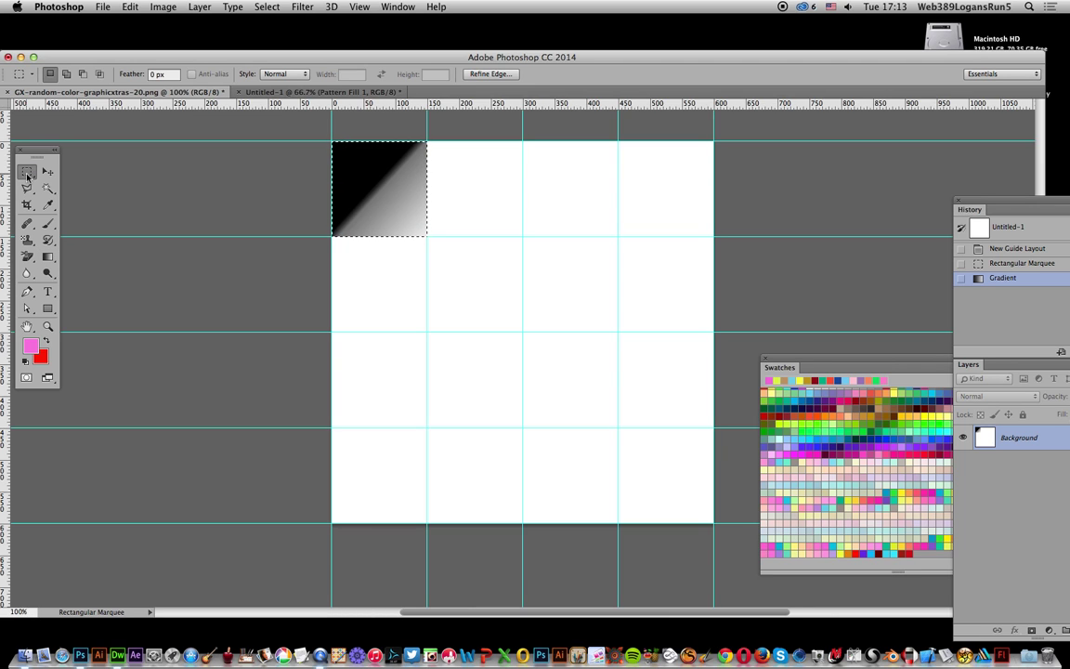
pyautogui.moveTo(456, 194); pyautogui.dragTo(484, 193)
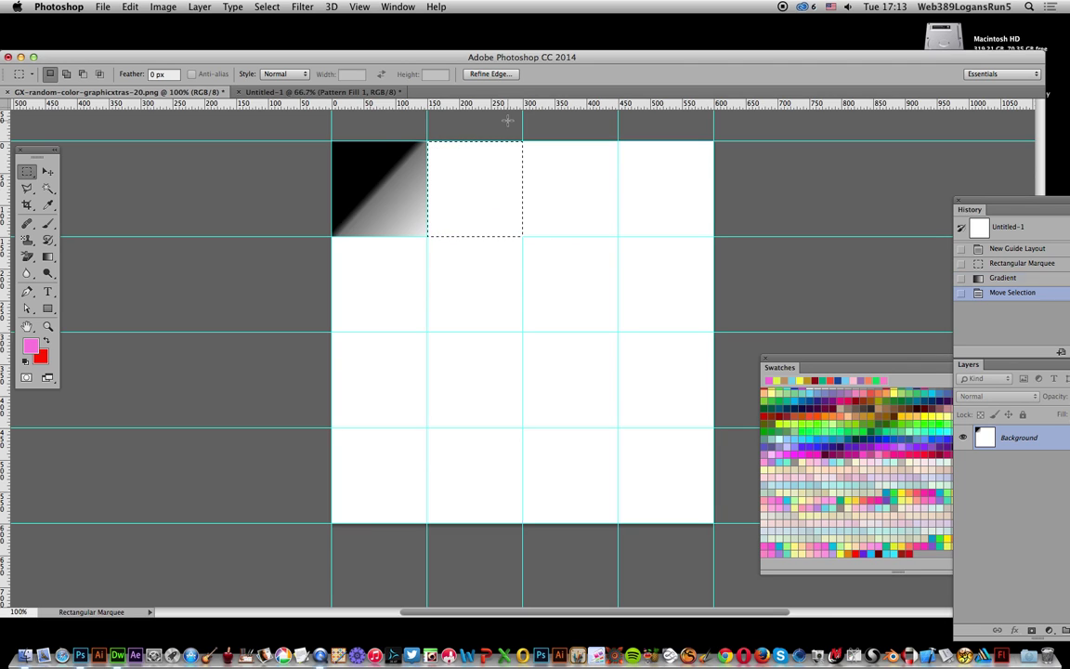
pyautogui.click(47, 257)
pyautogui.moveTo(520, 142); pyautogui.dragTo(427, 238)
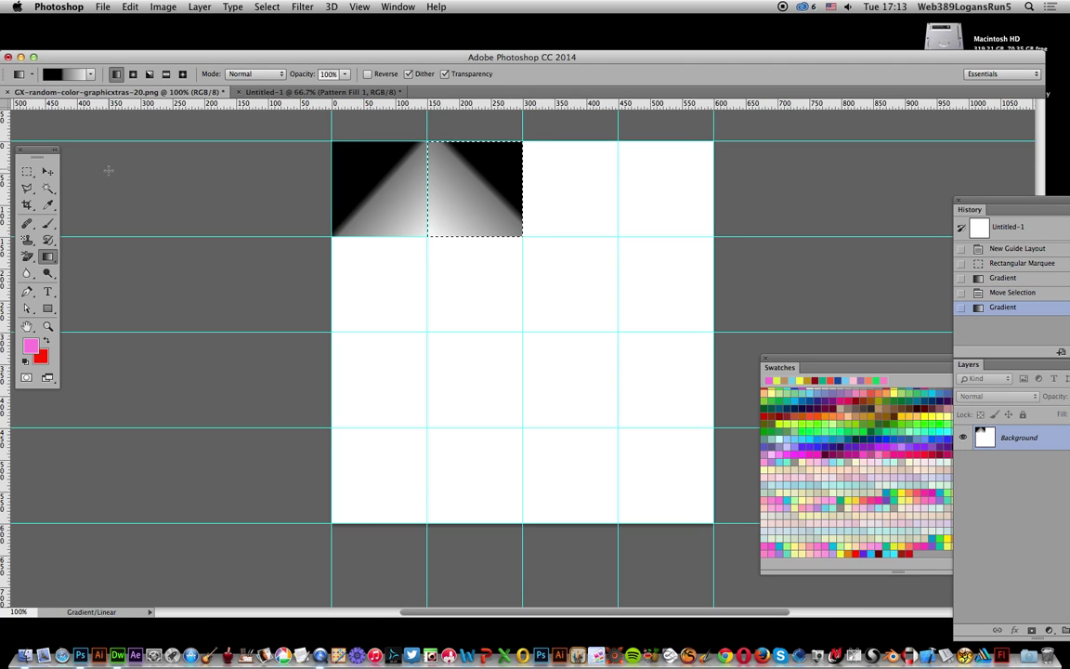
pyautogui.click(27, 171)
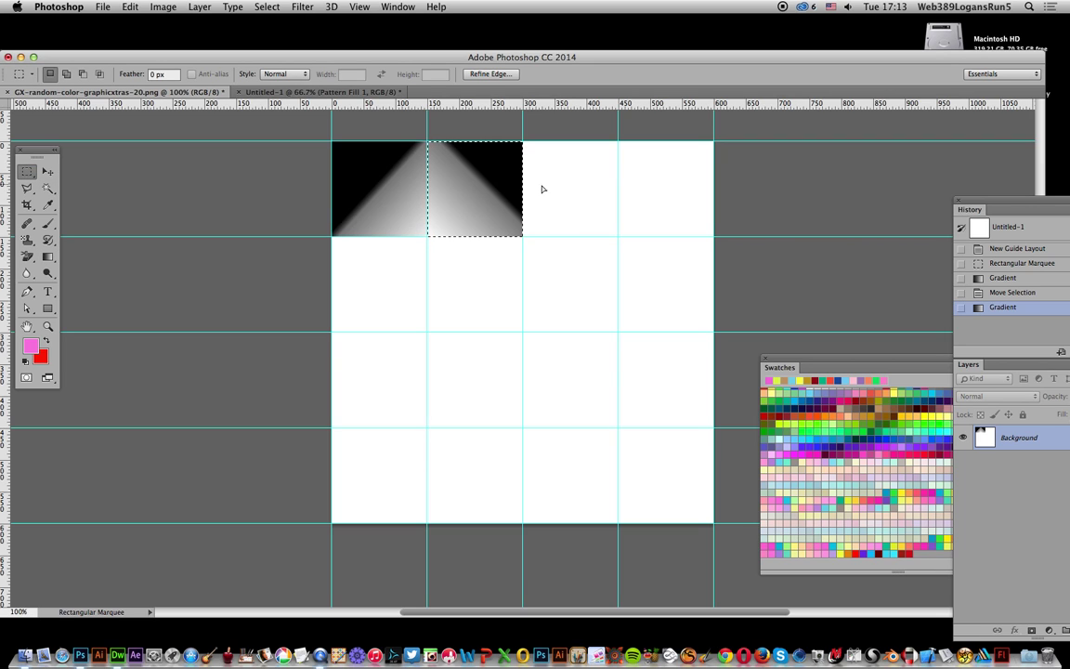
pyautogui.moveTo(542, 189); pyautogui.dragTo(590, 186)
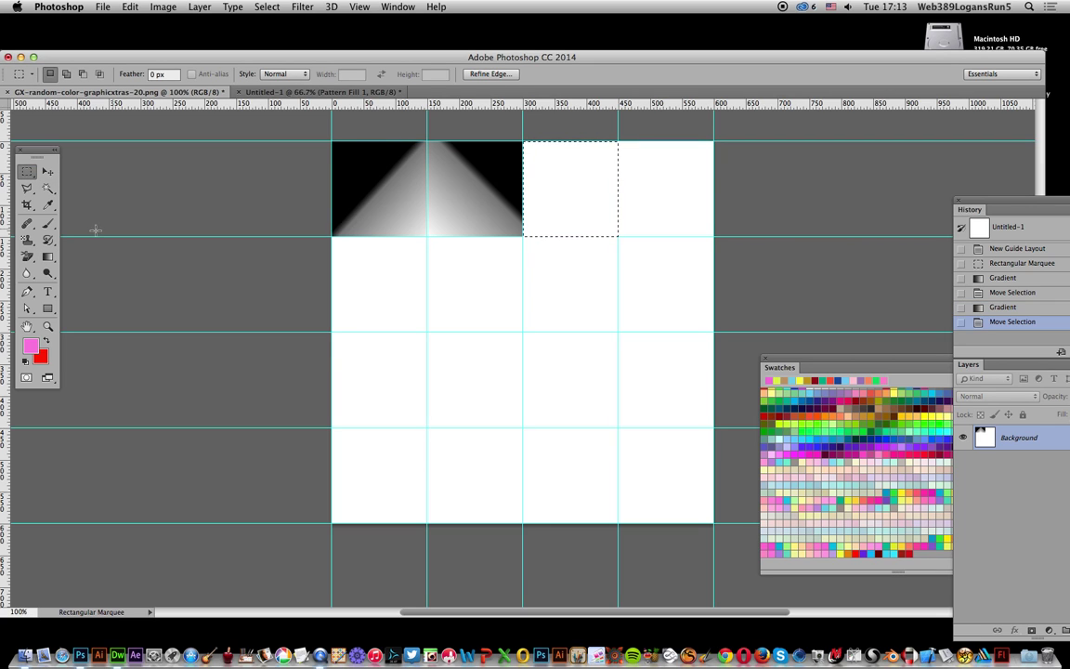
pyautogui.click(48, 256)
pyautogui.moveTo(573, 241); pyautogui.dragTo(529, 136)
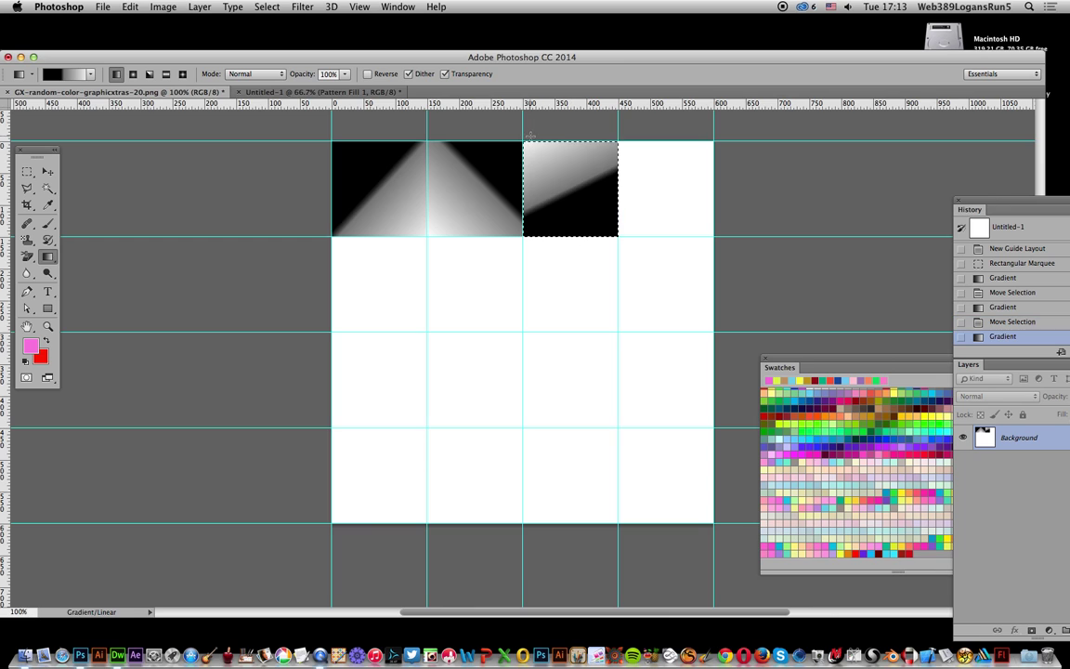
# Fill the top-right cell with an angled gradient, then move the selection to row two's first cell.
pyautogui.click(27, 173)
pyautogui.moveTo(585, 183); pyautogui.dragTo(675, 185)
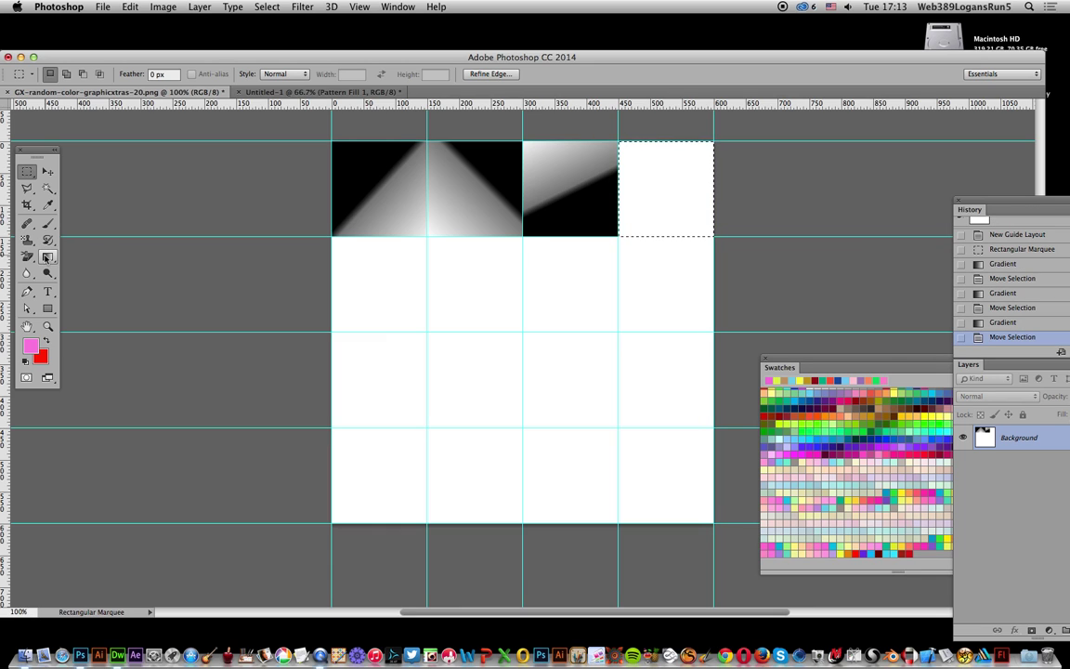
pyautogui.click(46, 257)
pyautogui.moveTo(658, 236); pyautogui.dragTo(696, 136)
pyautogui.click(28, 173)
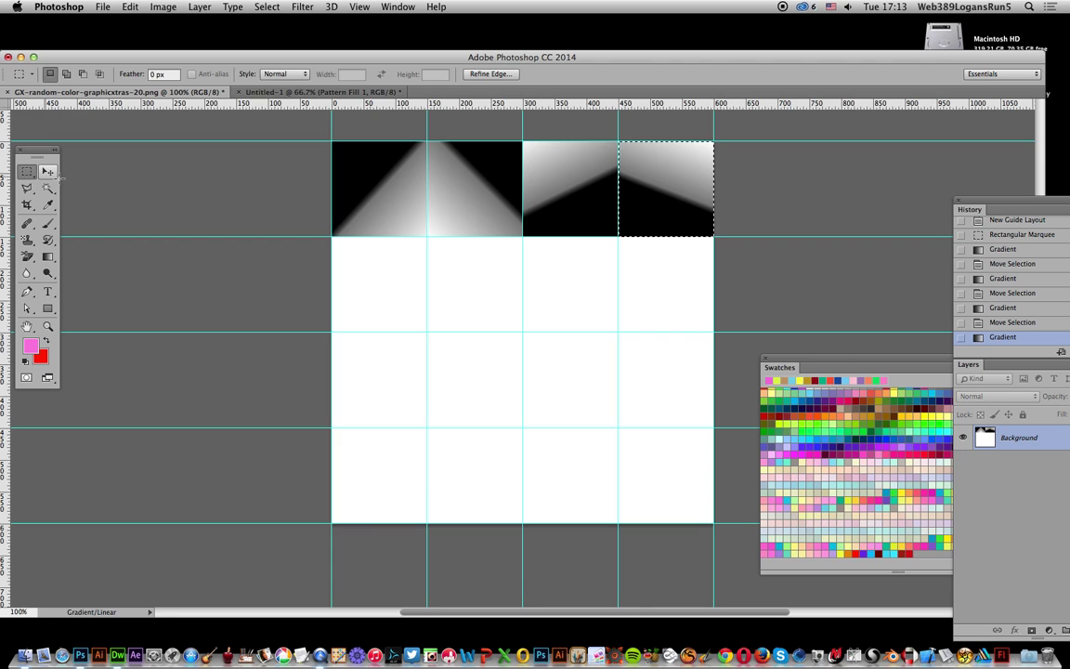
pyautogui.moveTo(640, 193); pyautogui.dragTo(365, 249)
# Fill row two's second cell with a black-to-white gradient, redrawing it at new angles.
pyautogui.click(48, 257)
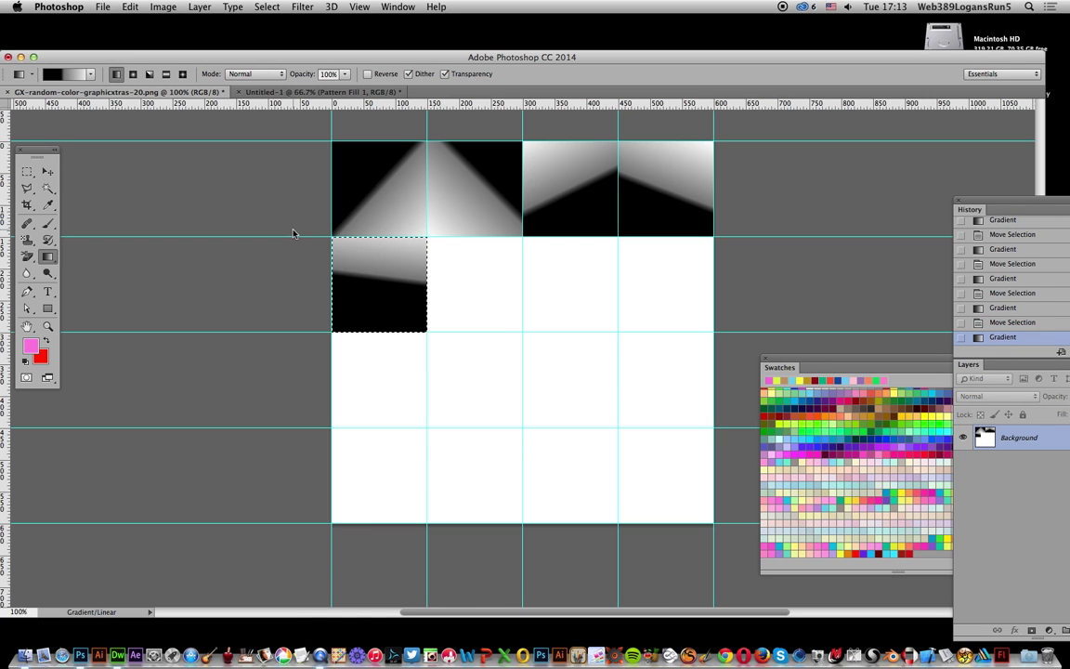
pyautogui.click(26, 172)
pyautogui.moveTo(396, 287); pyautogui.dragTo(470, 271)
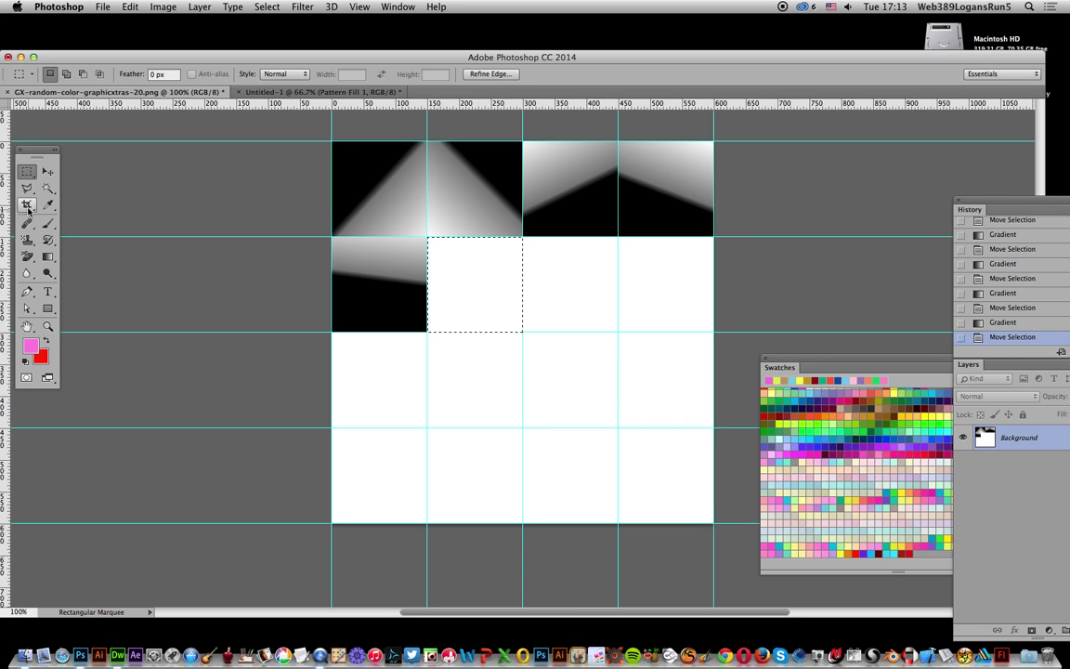
pyautogui.click(47, 257)
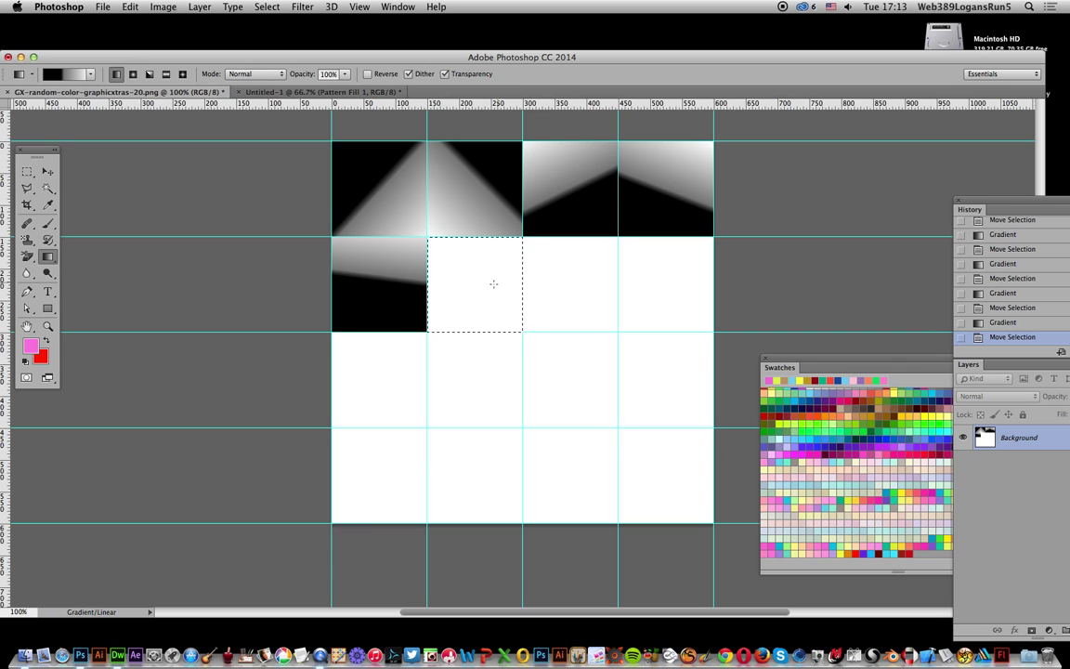
pyautogui.moveTo(509, 213); pyautogui.dragTo(509, 211)
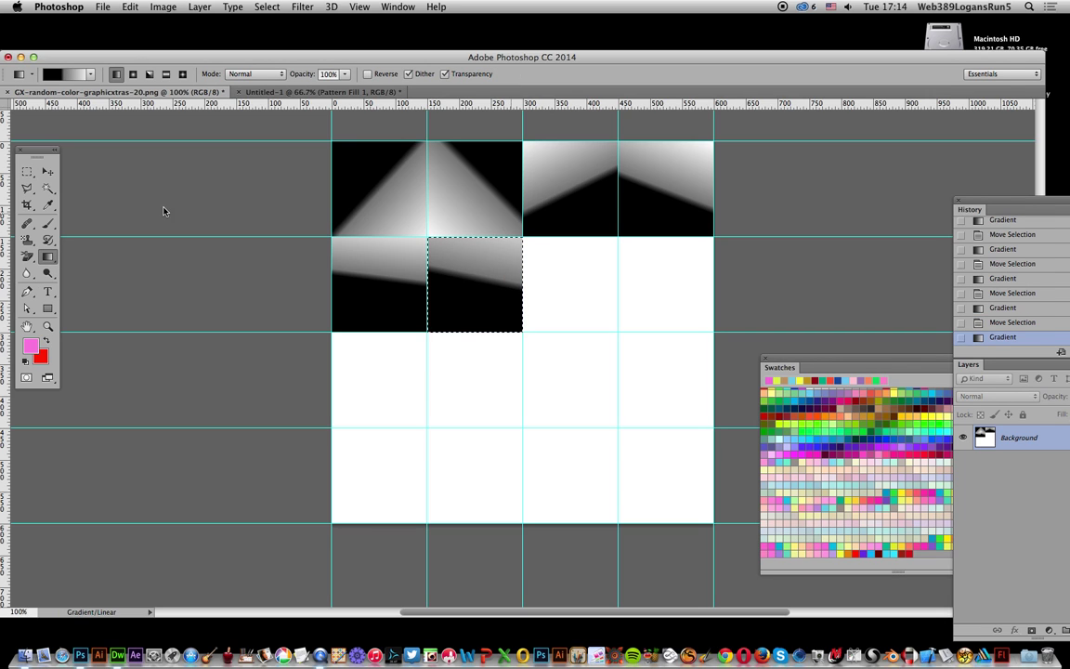
pyautogui.moveTo(485, 298); pyautogui.dragTo(483, 297)
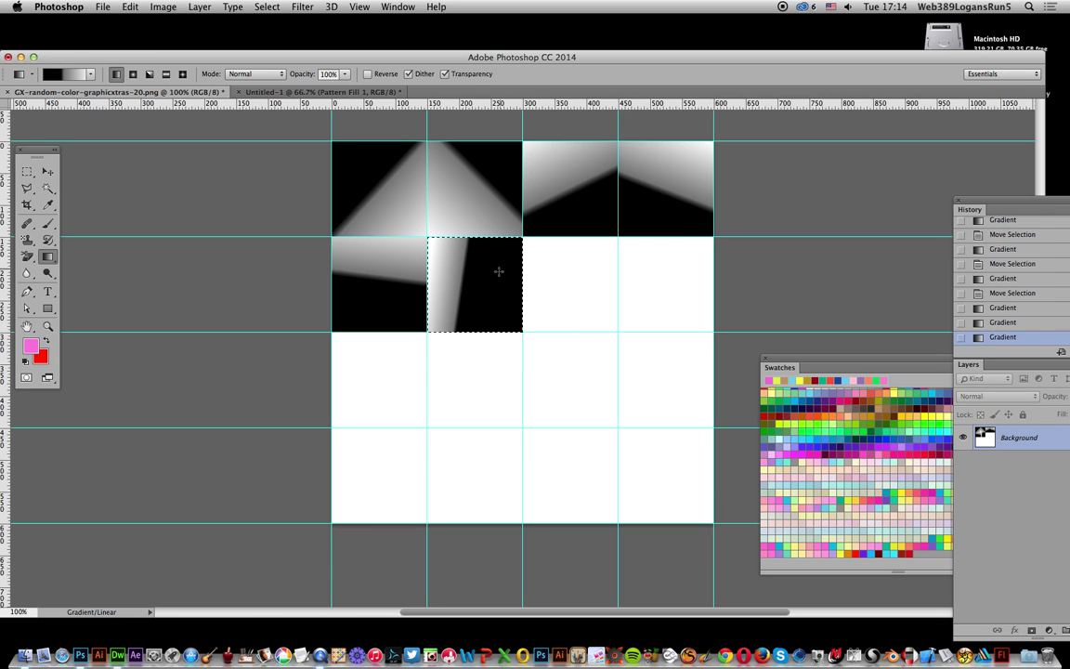
pyautogui.moveTo(396, 283); pyautogui.dragTo(394, 286)
# Move the selection one cell right and fill it with a diagonal gradient.
pyautogui.click(27, 172)
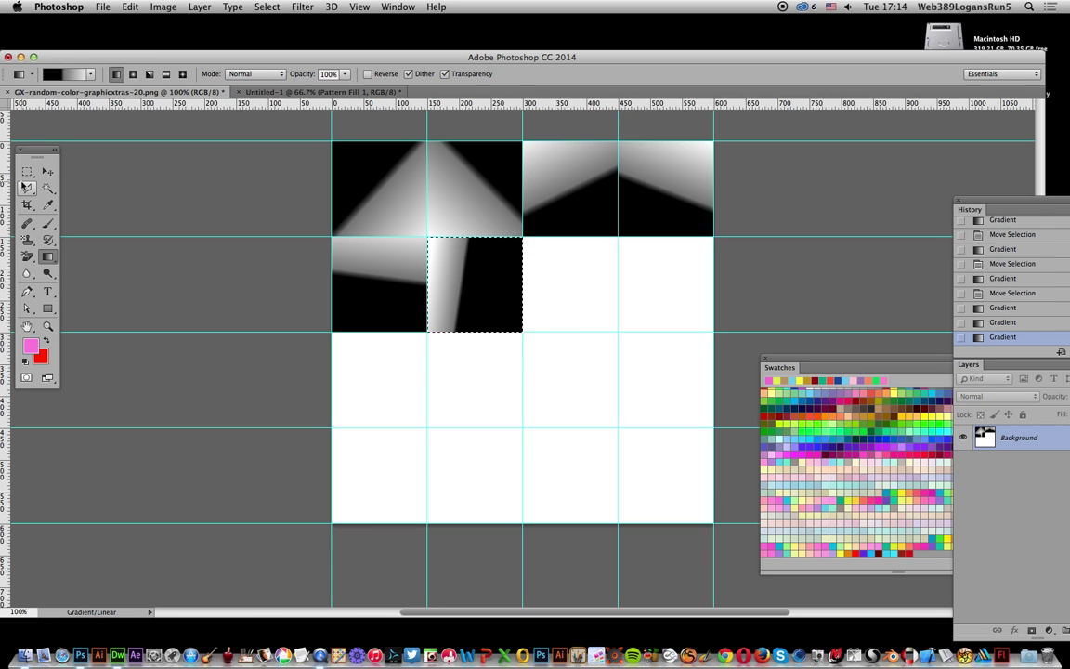
pyautogui.moveTo(479, 294); pyautogui.dragTo(511, 189)
pyautogui.click(47, 256)
pyautogui.moveTo(600, 345); pyautogui.dragTo(526, 256)
# Fill row two's last cell with a diagonal gradient and move the selection to row three.
pyautogui.press('m')
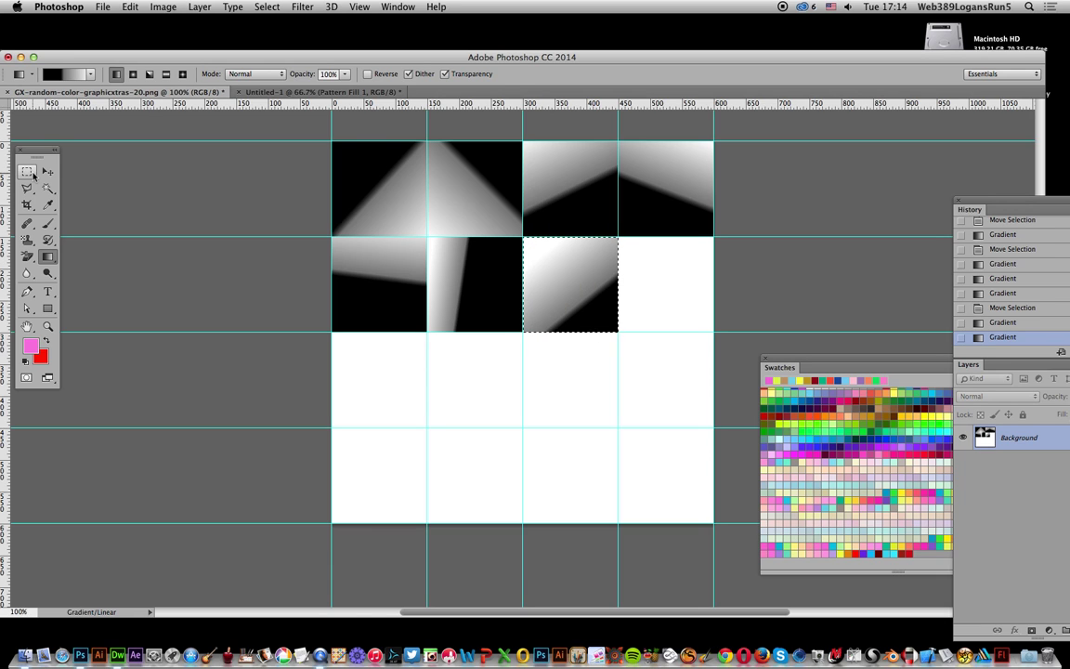
pyautogui.moveTo(576, 298); pyautogui.dragTo(666, 301)
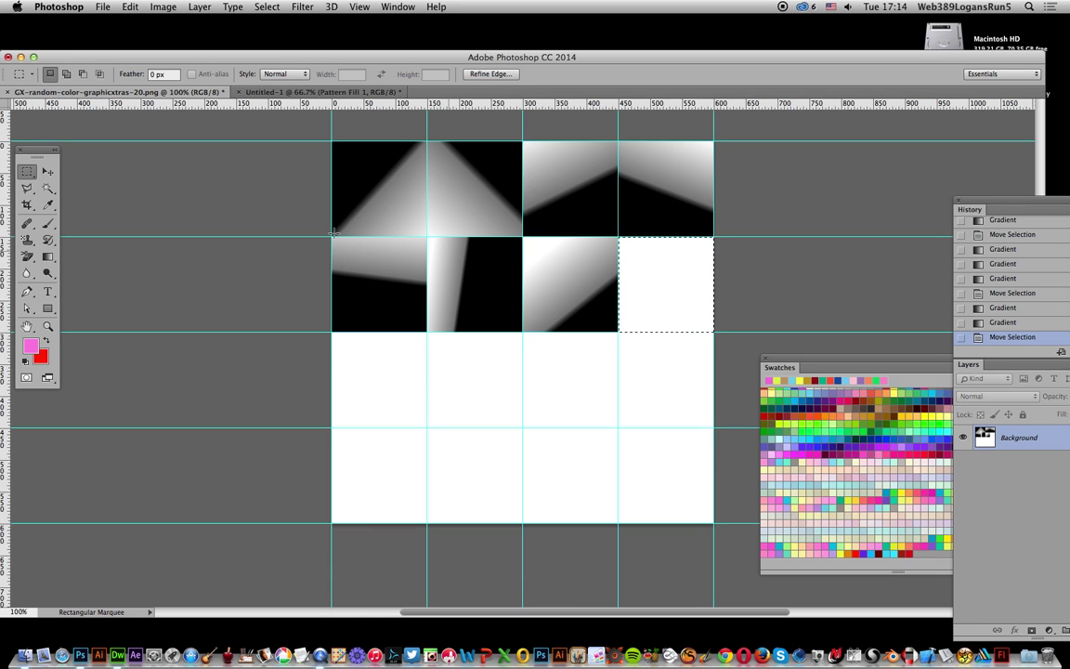
pyautogui.click(47, 257)
pyautogui.moveTo(649, 267); pyautogui.dragTo(692, 322)
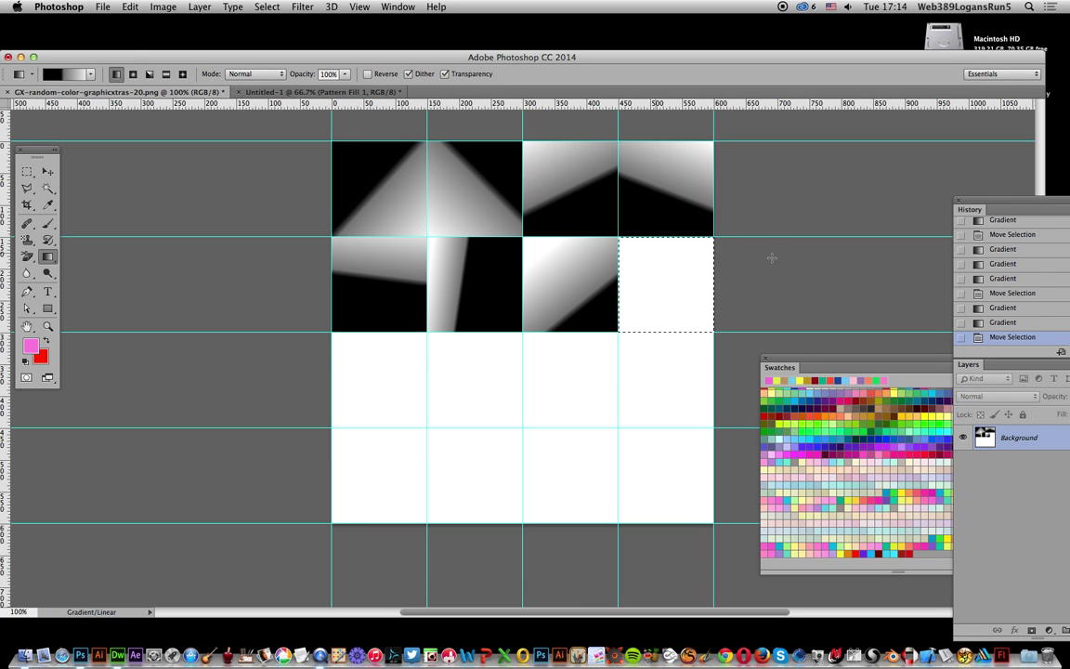
pyautogui.moveTo(566, 254); pyautogui.dragTo(637, 226)
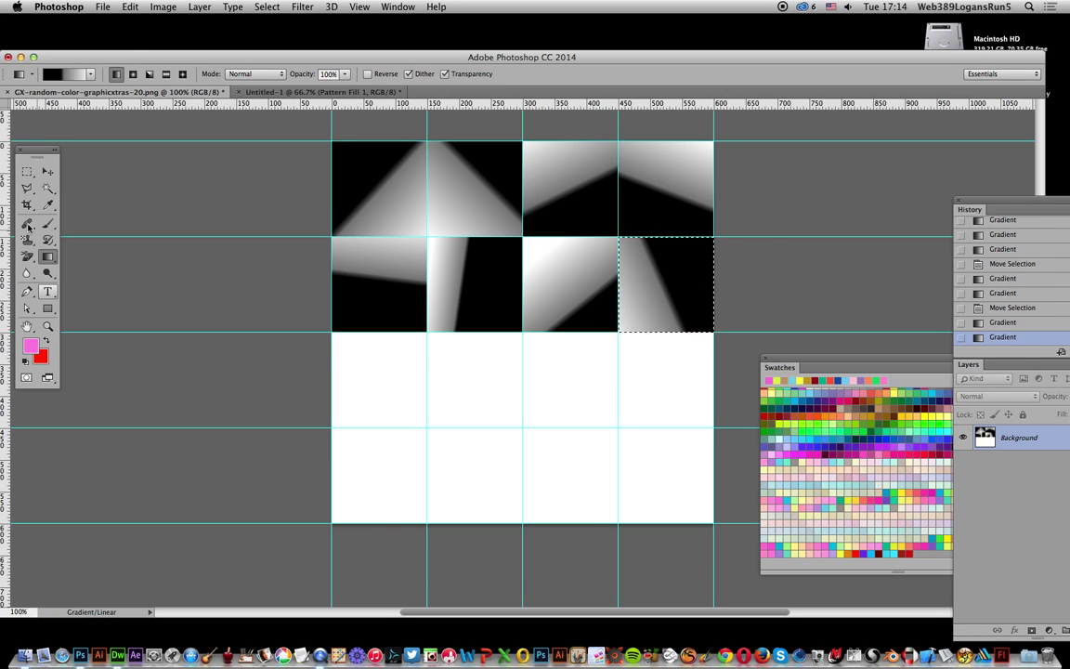
pyautogui.click(22, 173)
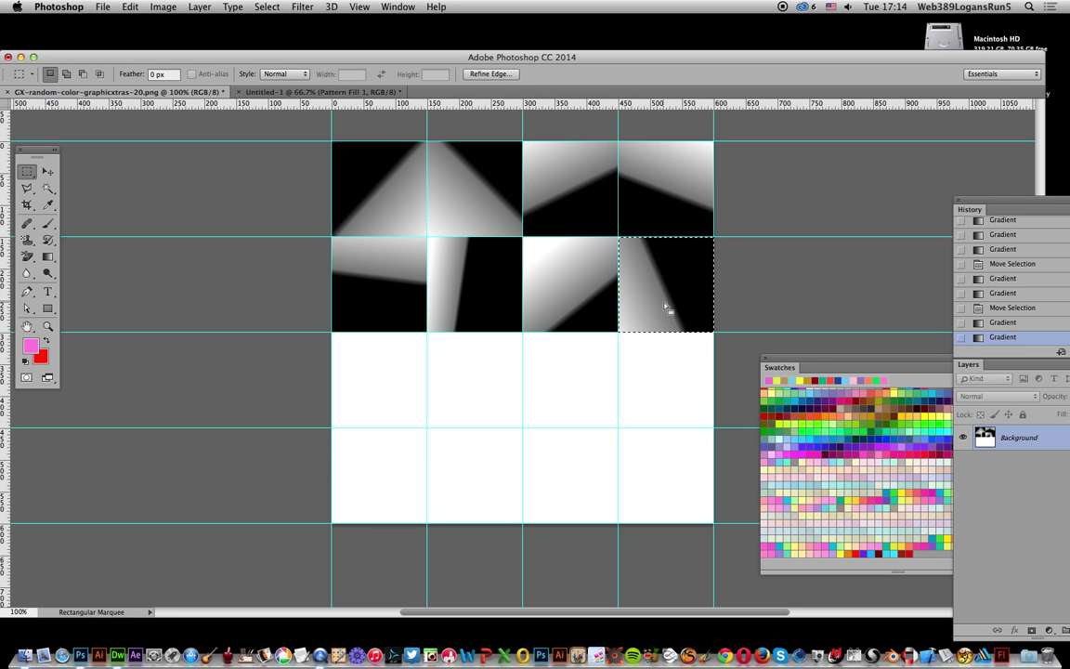
pyautogui.moveTo(667, 314); pyautogui.dragTo(402, 404)
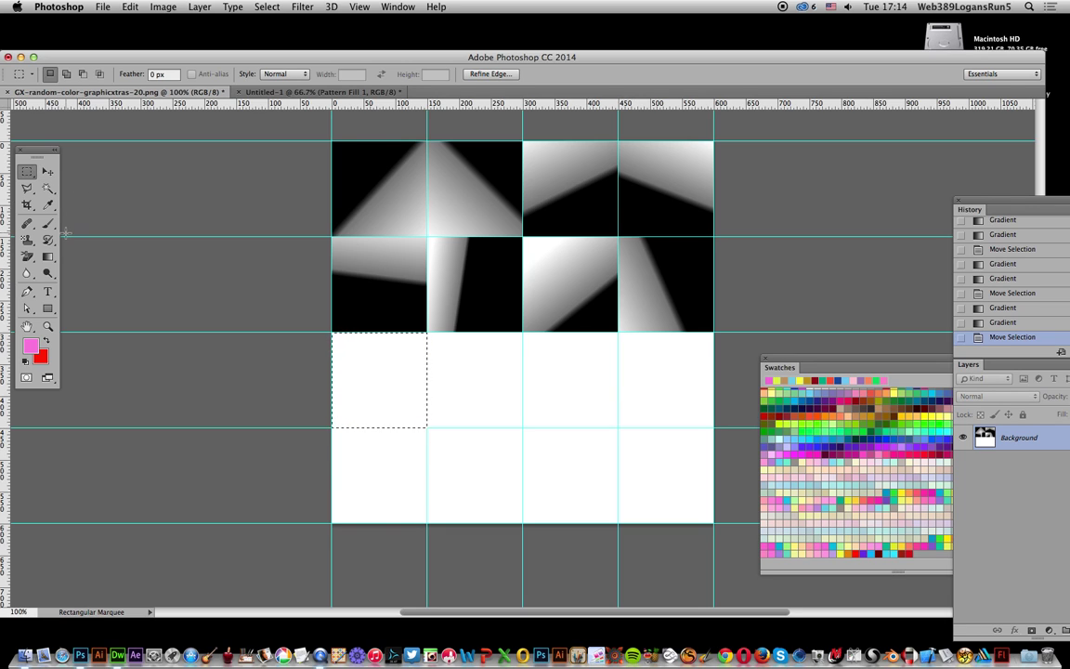
# Fill the first two cells of row three with angled gradients.
pyautogui.click(48, 256)
pyautogui.moveTo(413, 439); pyautogui.dragTo(379, 309)
pyautogui.click(27, 171)
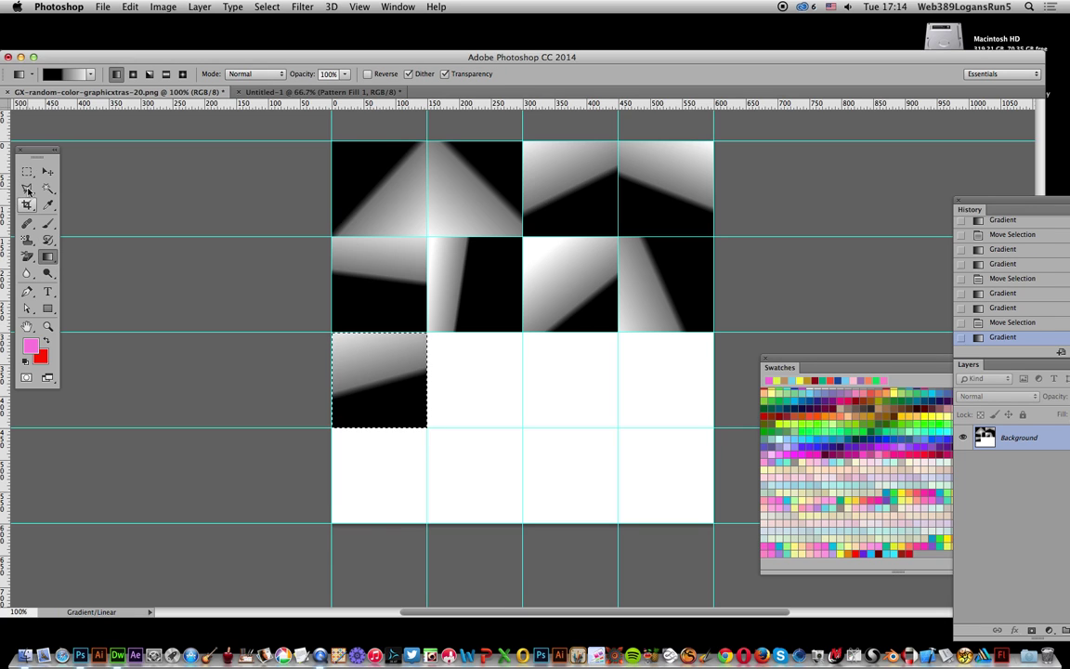
pyautogui.moveTo(382, 396); pyautogui.dragTo(477, 397)
pyautogui.click(48, 256)
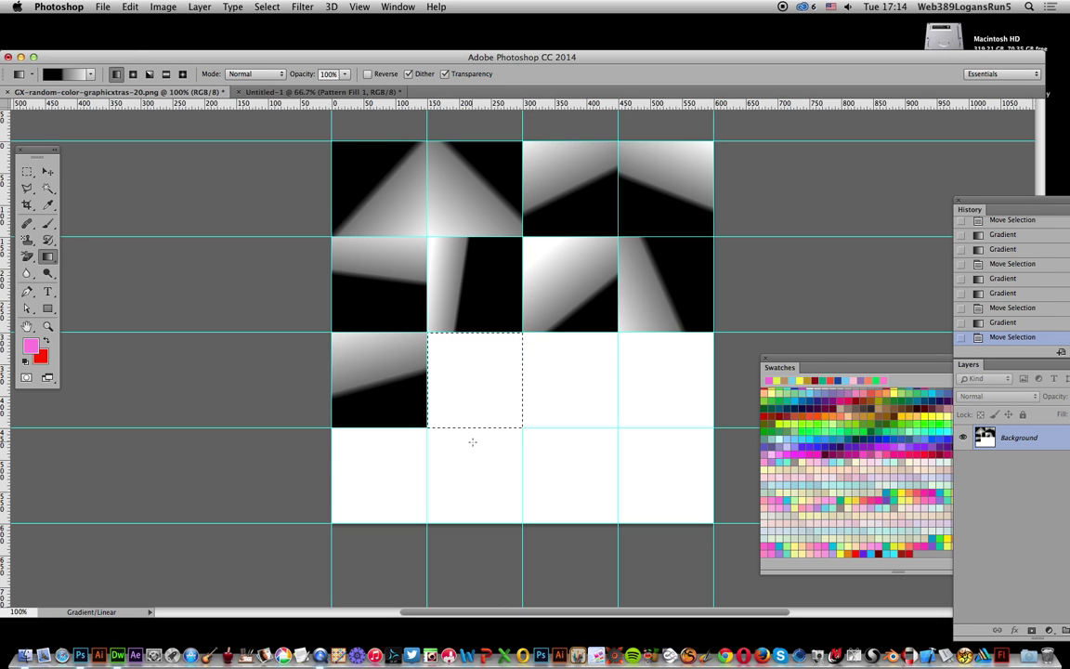
pyautogui.moveTo(471, 439); pyautogui.dragTo(491, 316)
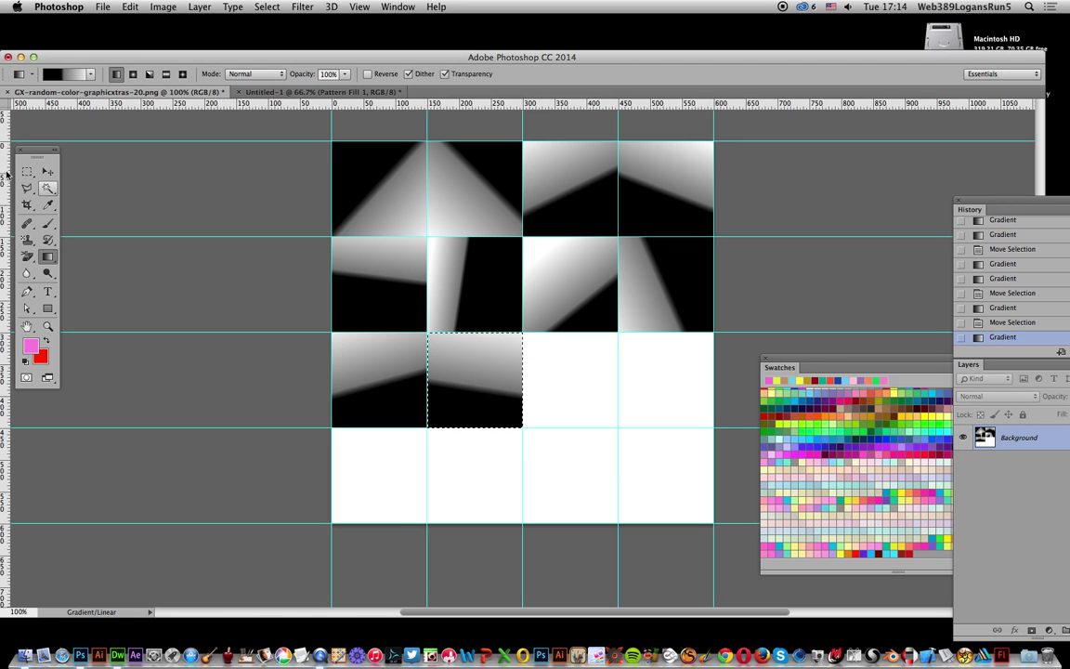
# Fill row three's third and fourth cells with gradients, then move the selection to the bottom row.
pyautogui.press('m')
pyautogui.moveTo(494, 349); pyautogui.dragTo(585, 334)
pyautogui.press('g')
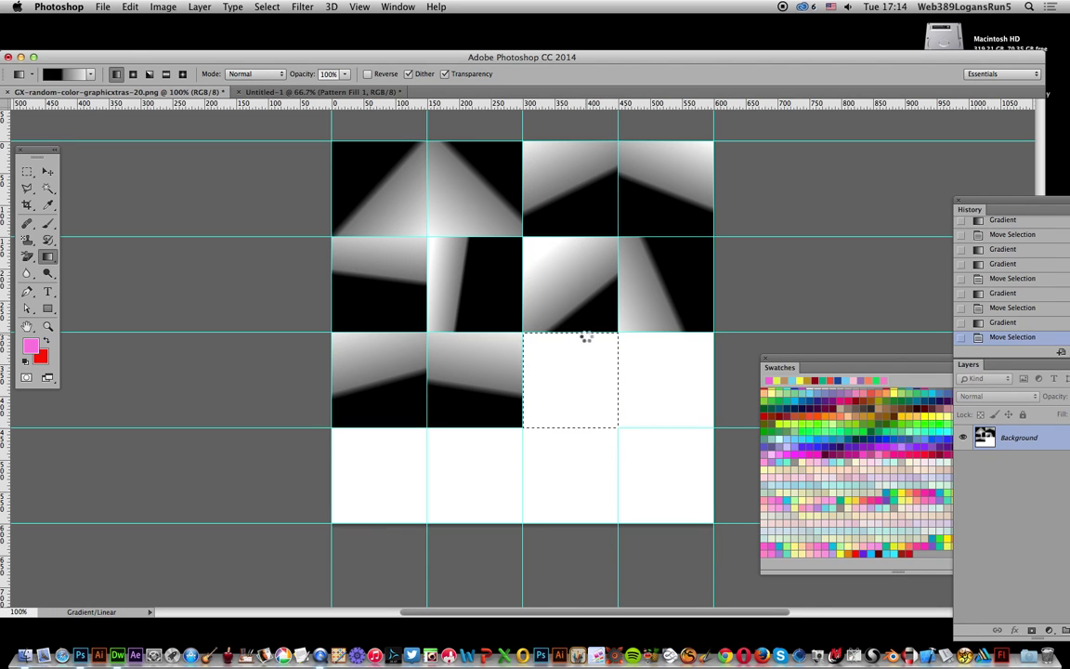
pyautogui.moveTo(575, 380); pyautogui.dragTo(667, 358)
pyautogui.press('m')
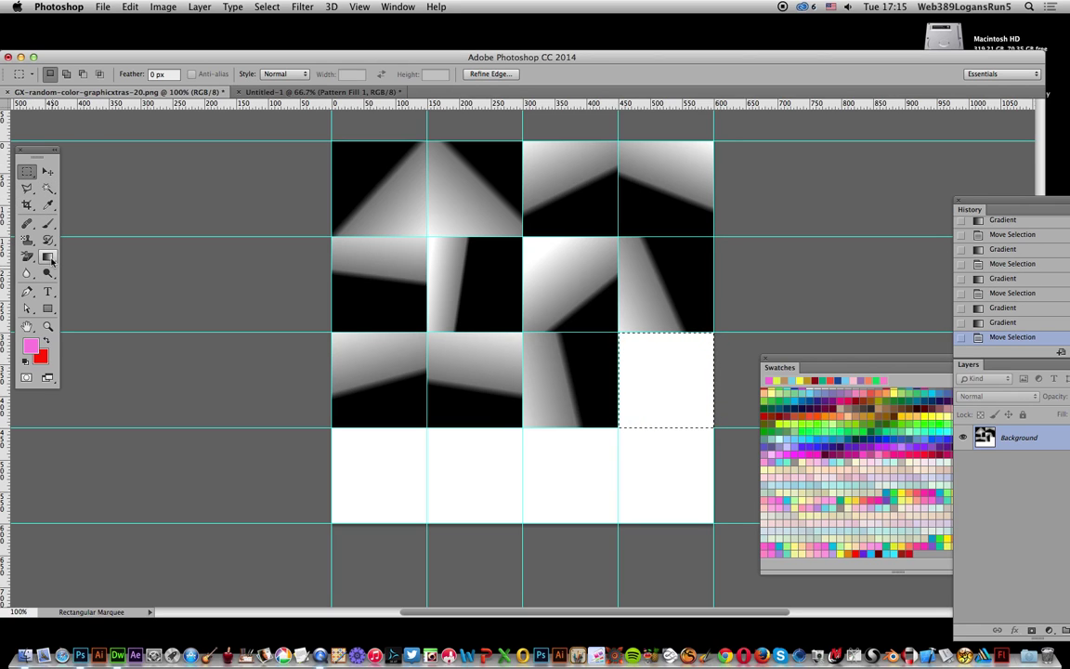
pyautogui.press('g')
pyautogui.moveTo(655, 346); pyautogui.dragTo(695, 434)
pyautogui.press('m')
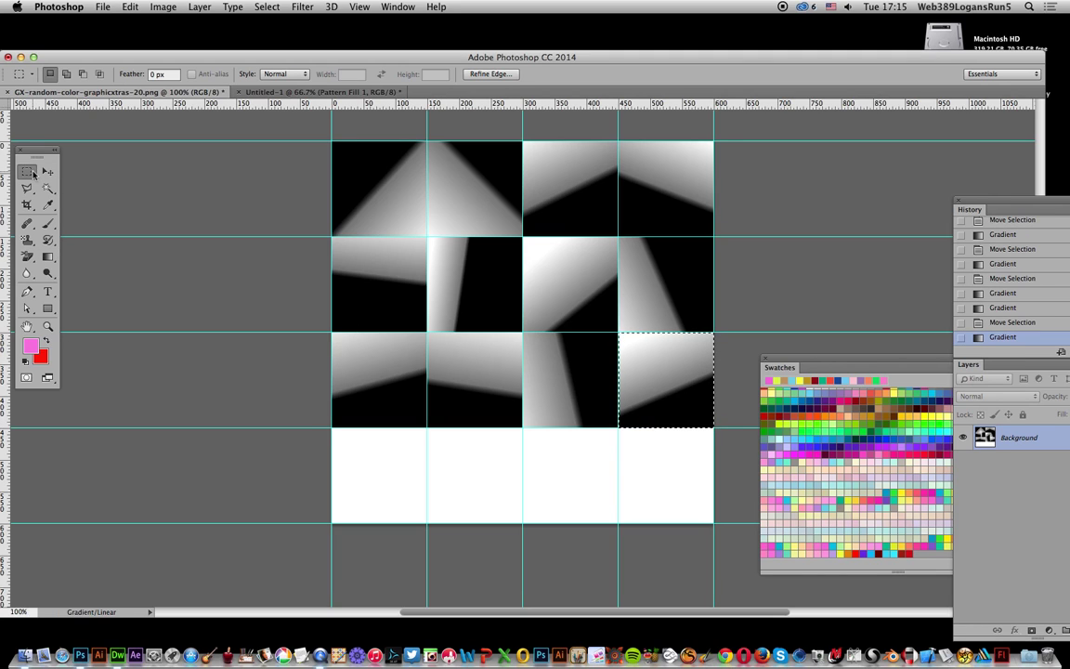
pyautogui.moveTo(631, 392); pyautogui.dragTo(358, 487)
# Fill the first two bottom-row cells with an angled and a vertical gradient.
pyautogui.click(52, 261)
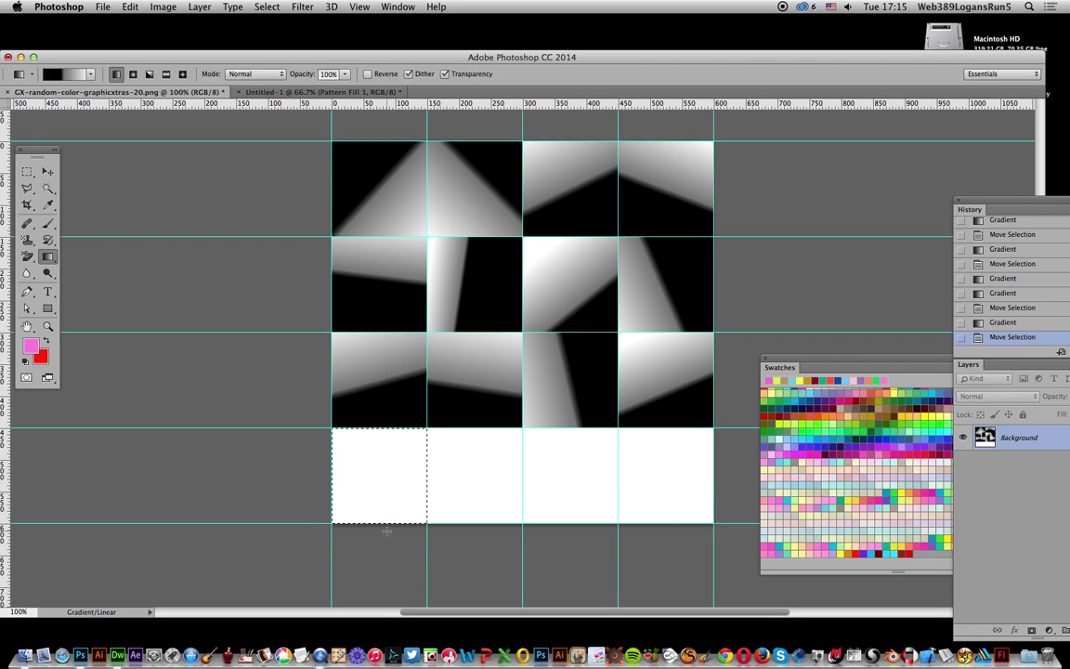
pyautogui.moveTo(455, 490); pyautogui.dragTo(343, 502)
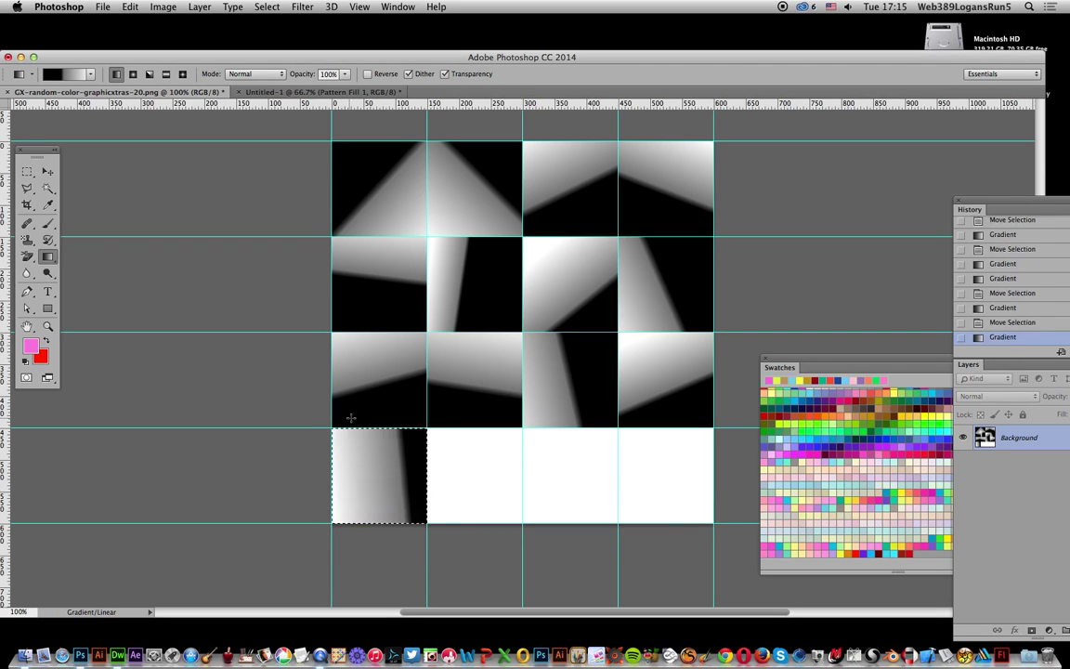
pyautogui.click(27, 172)
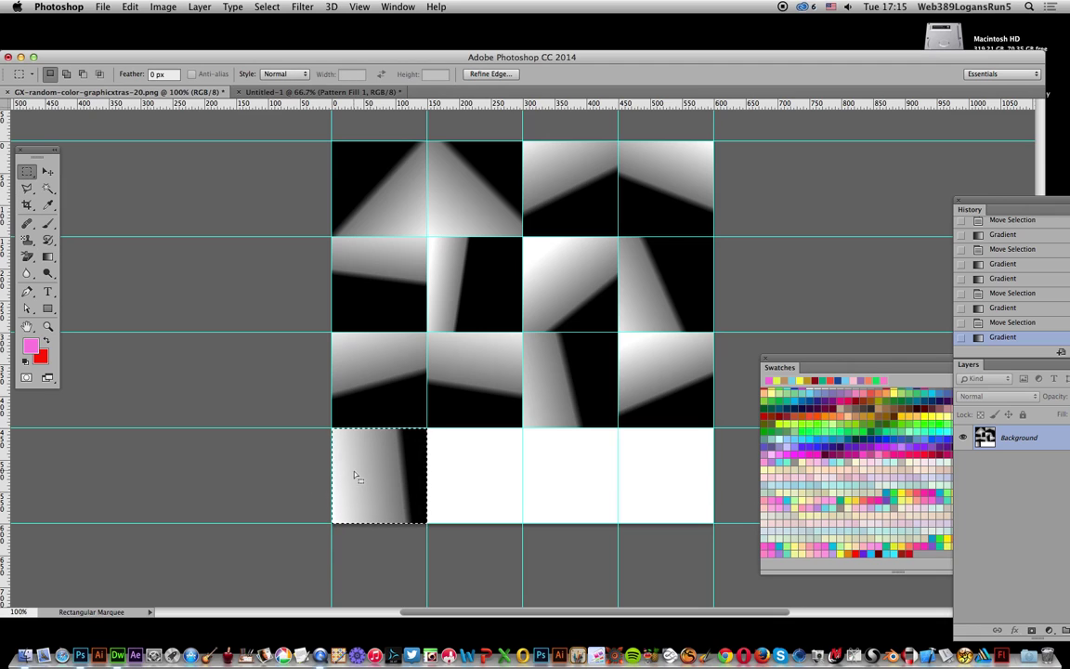
pyautogui.moveTo(402, 470); pyautogui.dragTo(498, 468)
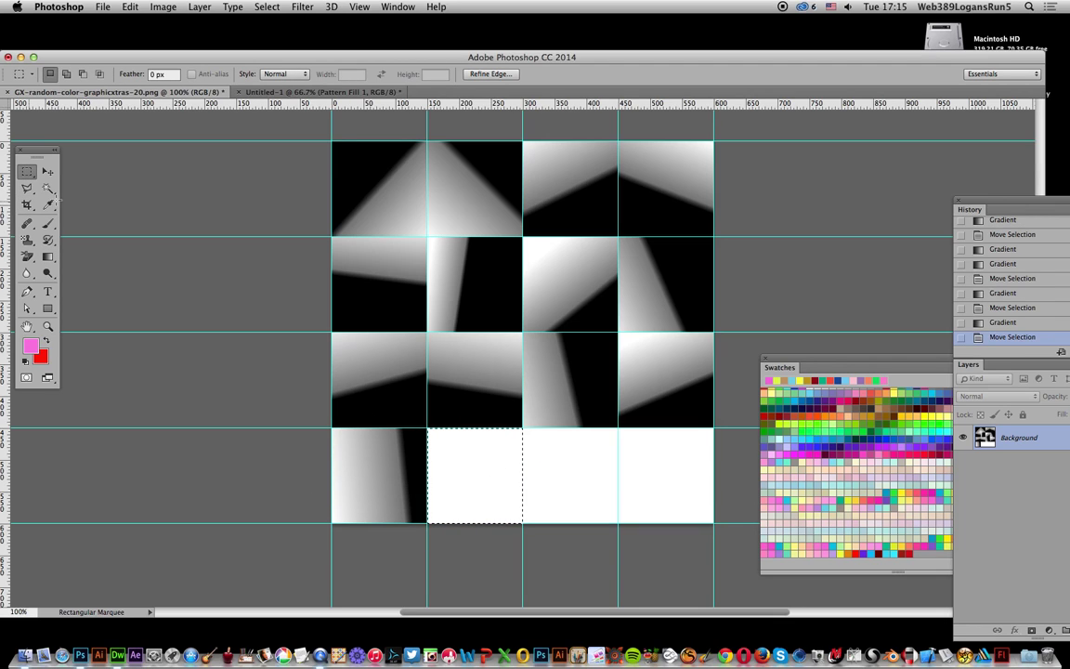
pyautogui.click(48, 257)
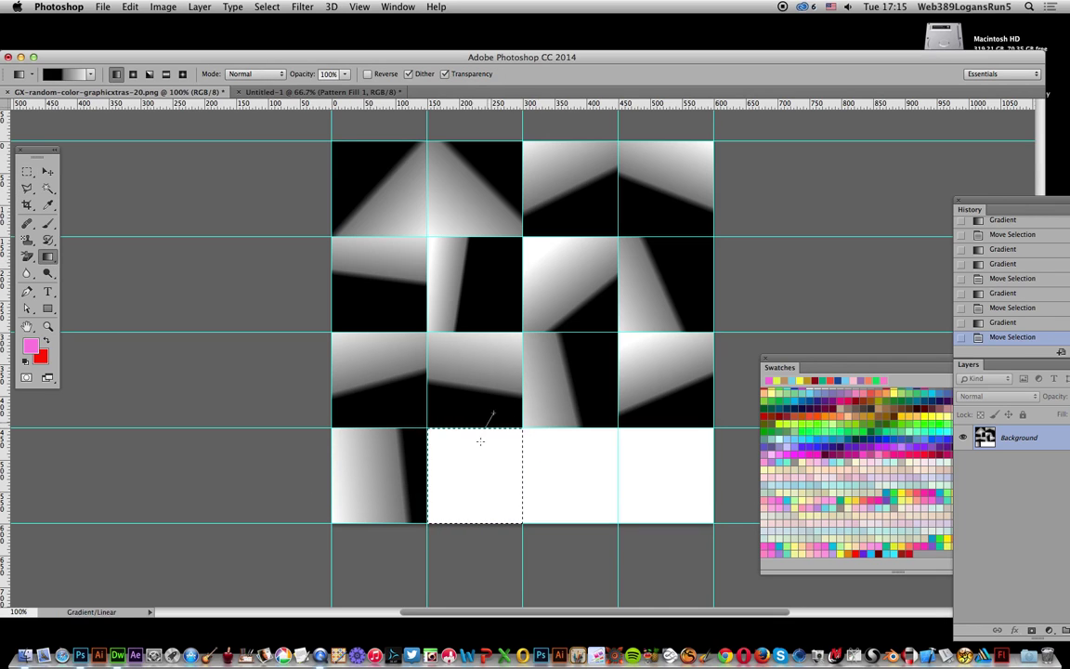
pyautogui.moveTo(492, 410); pyautogui.dragTo(484, 509)
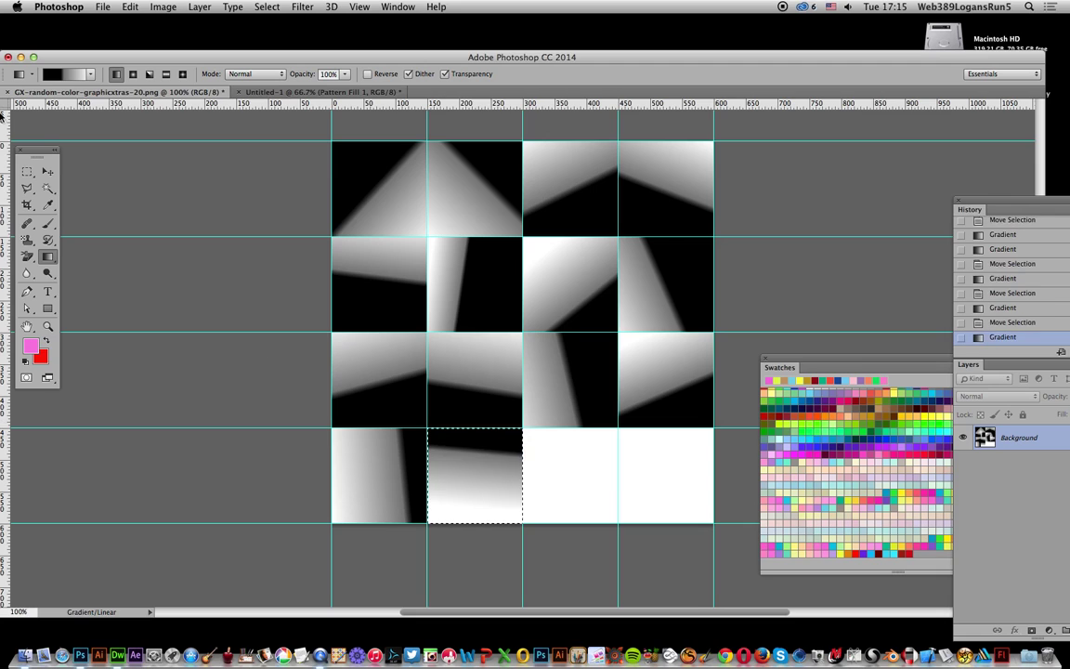
# Fill the third and last bottom-row cells with angled gradients.
pyautogui.click(27, 171)
pyautogui.moveTo(506, 461); pyautogui.dragTo(598, 464)
pyautogui.click(48, 256)
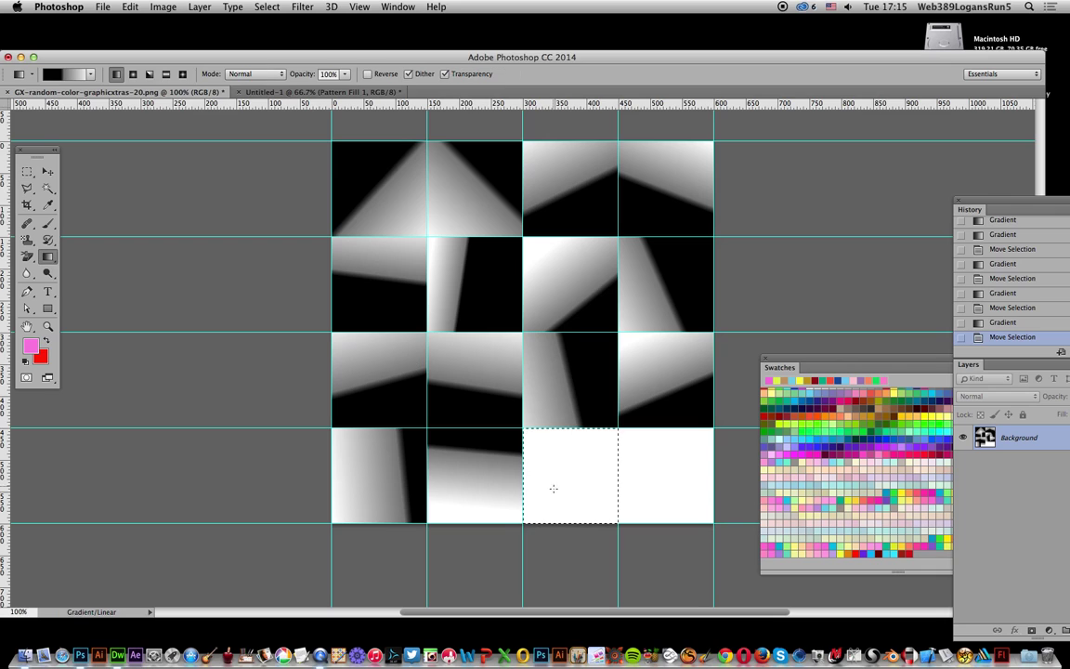
pyautogui.moveTo(531, 495); pyautogui.dragTo(565, 457)
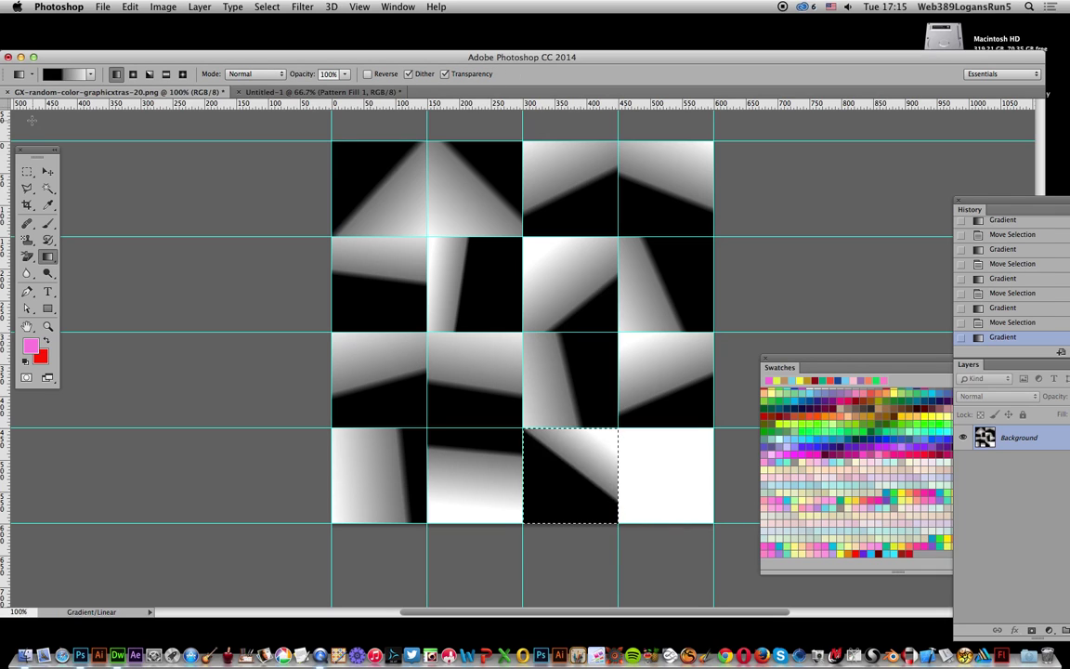
pyautogui.click(27, 171)
pyautogui.moveTo(595, 461); pyautogui.dragTo(691, 461)
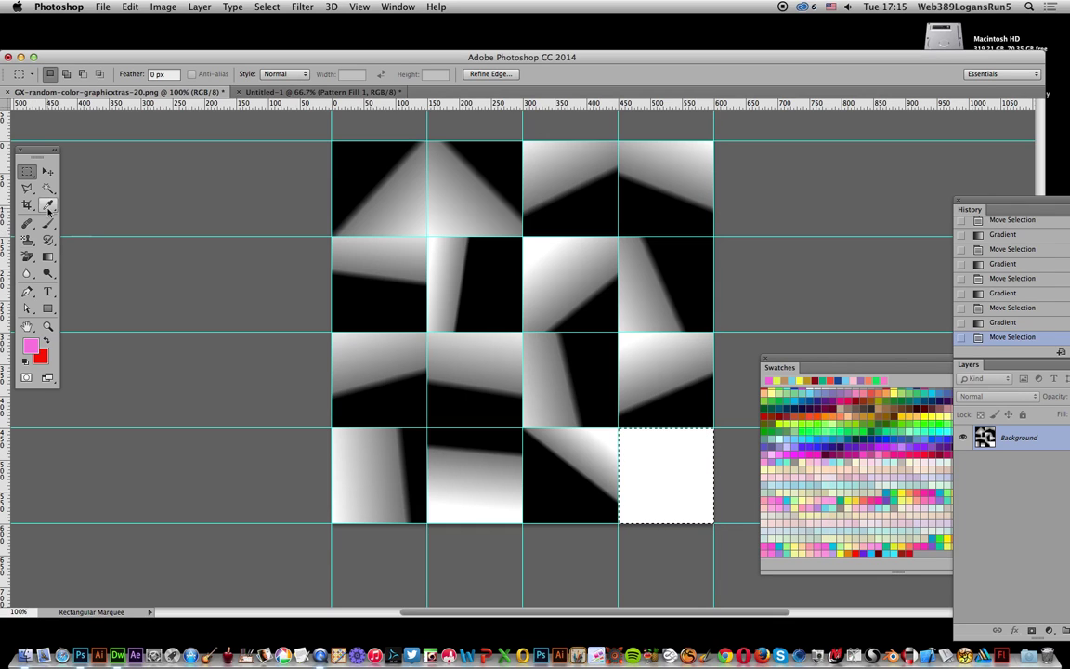
pyautogui.click(47, 256)
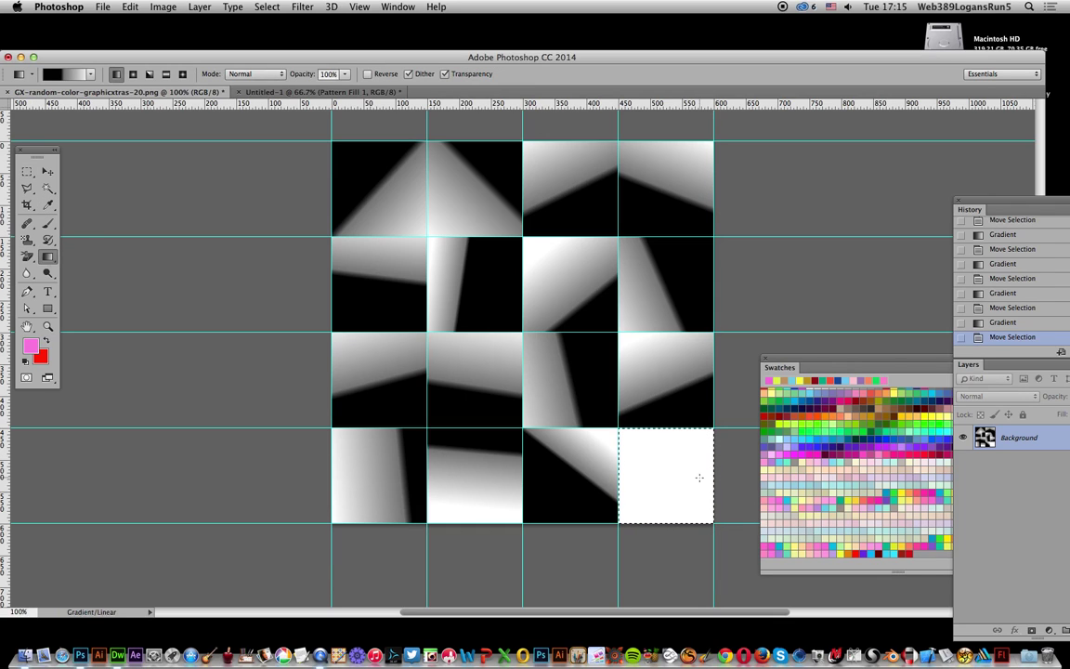
pyautogui.moveTo(698, 443); pyautogui.dragTo(628, 470)
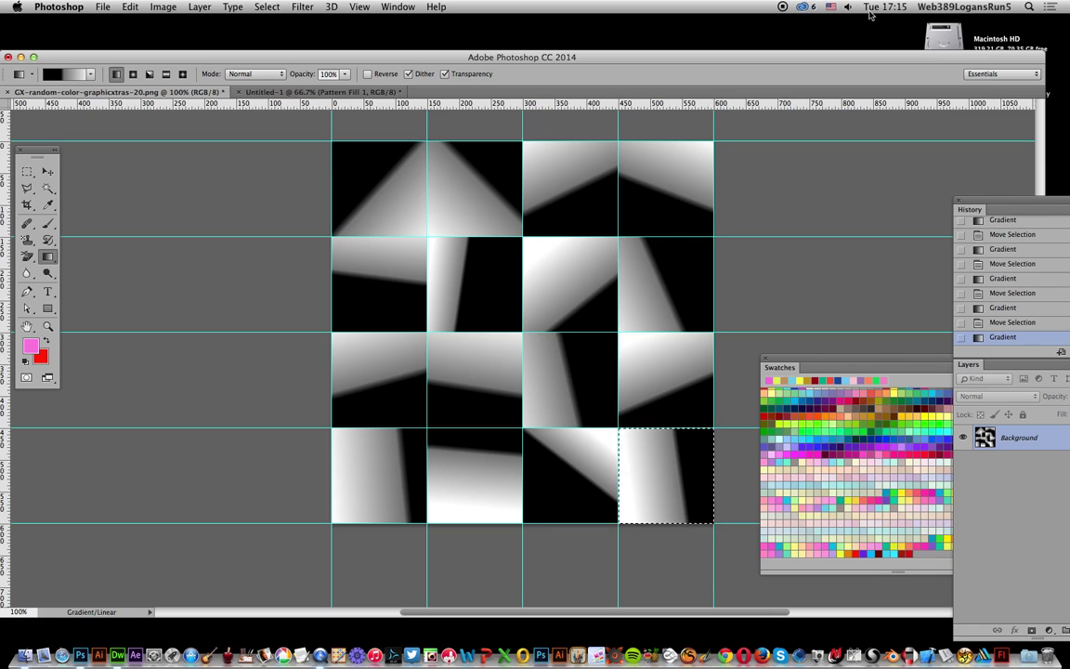
pyautogui.click(267, 6)
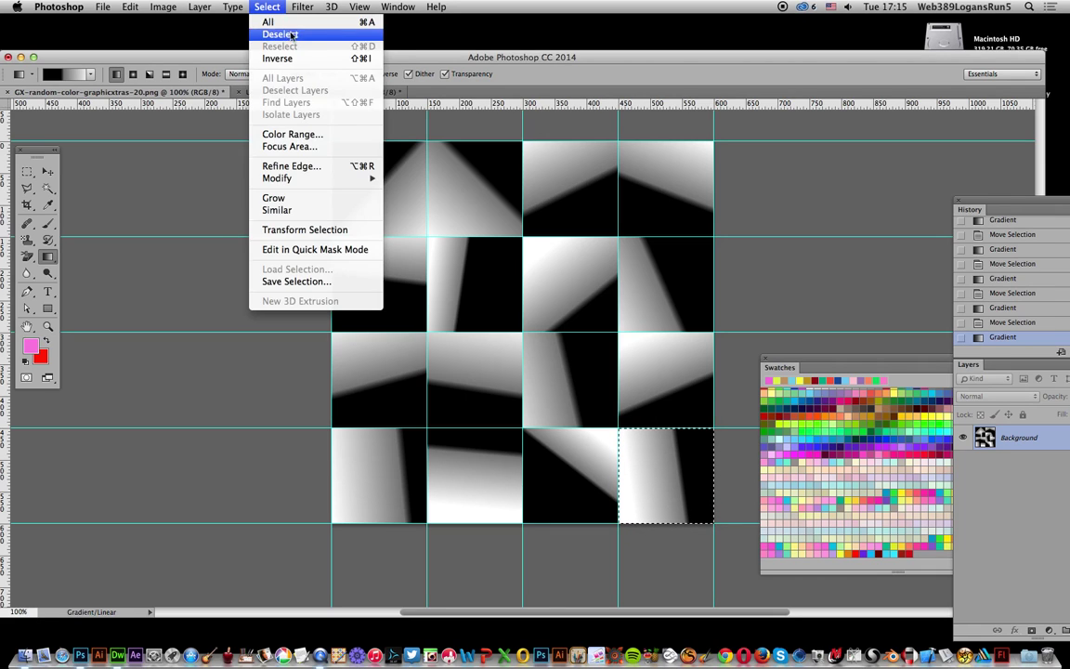
# Deselect and save the finished grid as a brush preset.
pyautogui.click(265, 35)
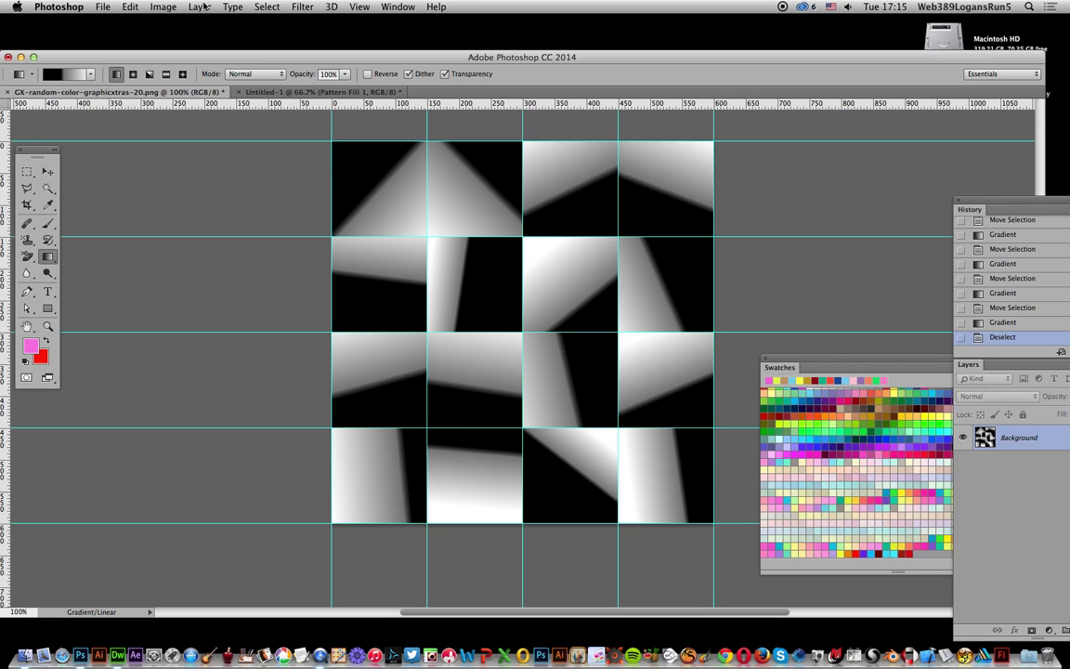
pyautogui.click(129, 7)
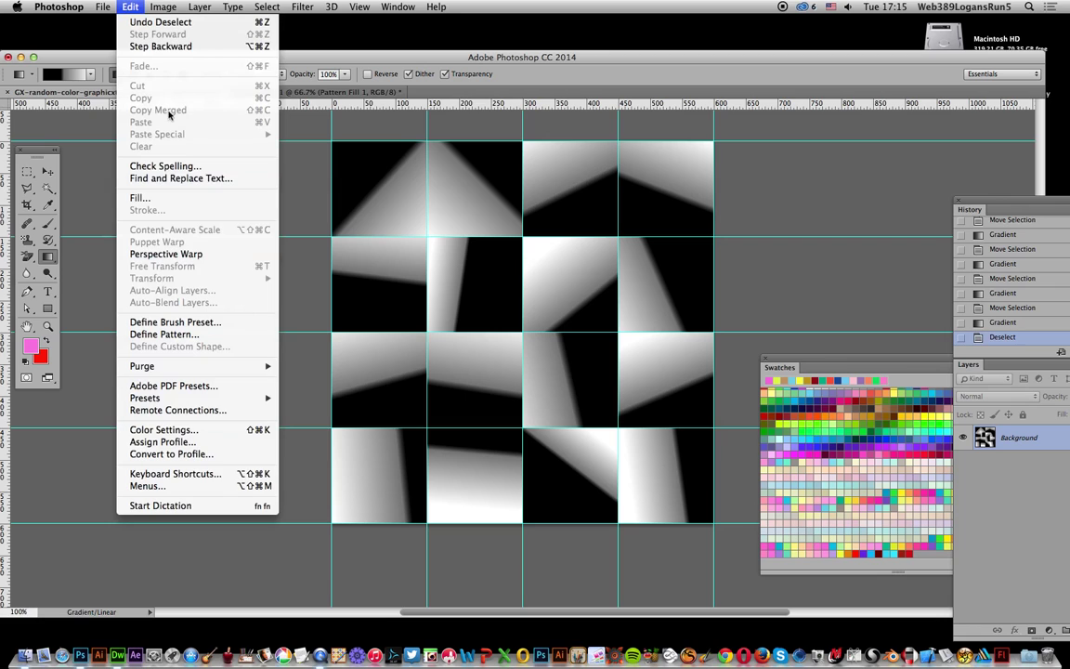
pyautogui.click(205, 322)
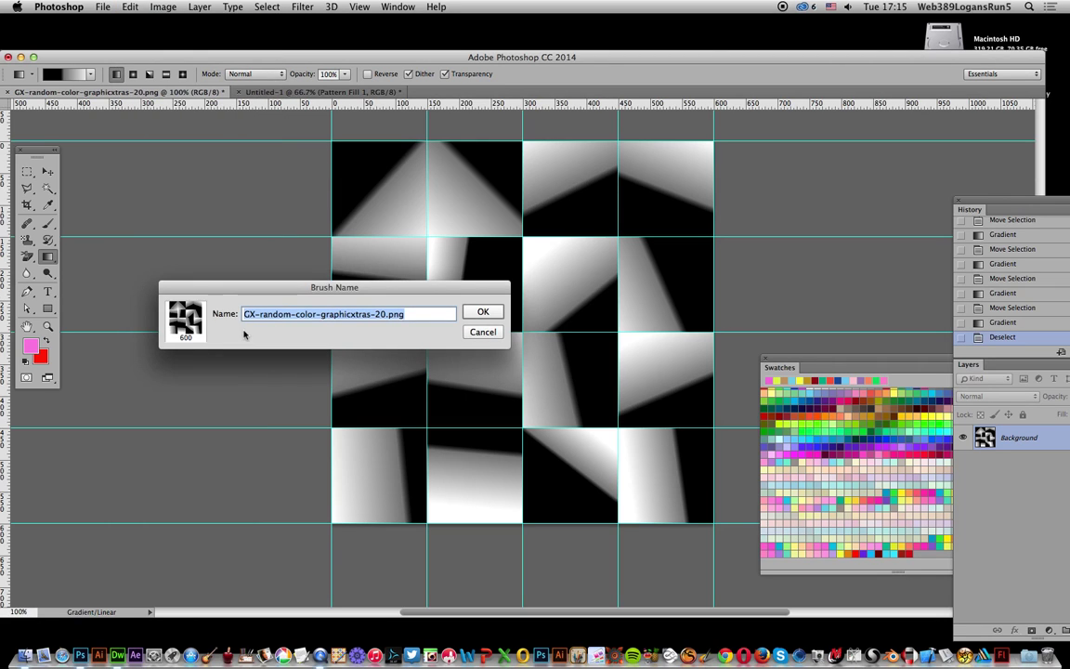
pyautogui.click(482, 311)
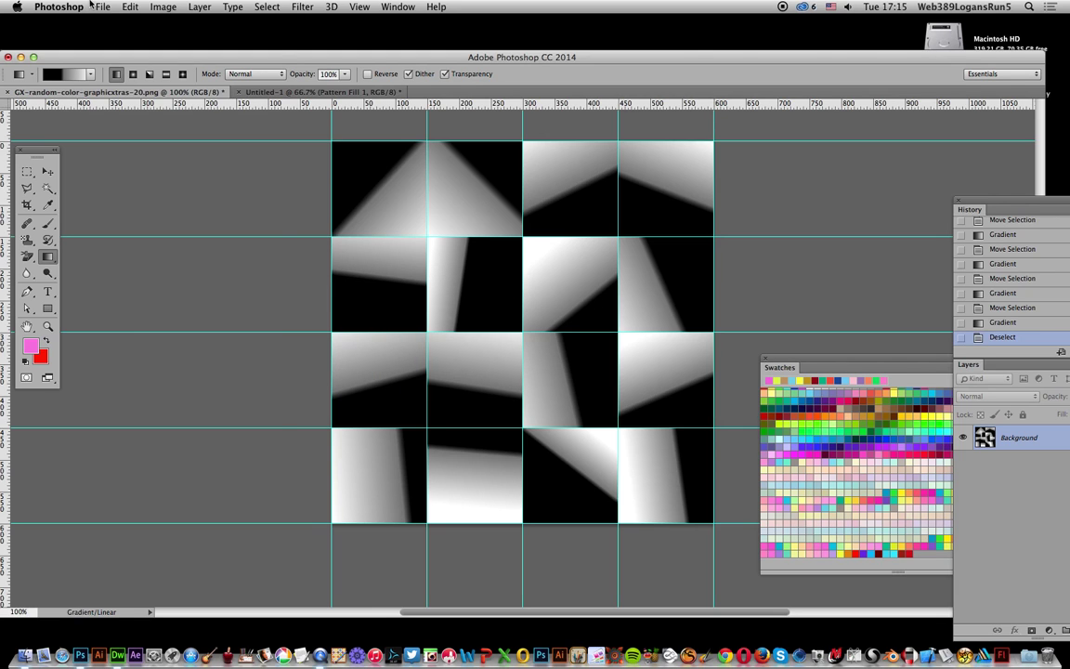
# Define the grid as a new pattern with Edit > Define Pattern.
pyautogui.click(130, 7)
pyautogui.click(179, 335)
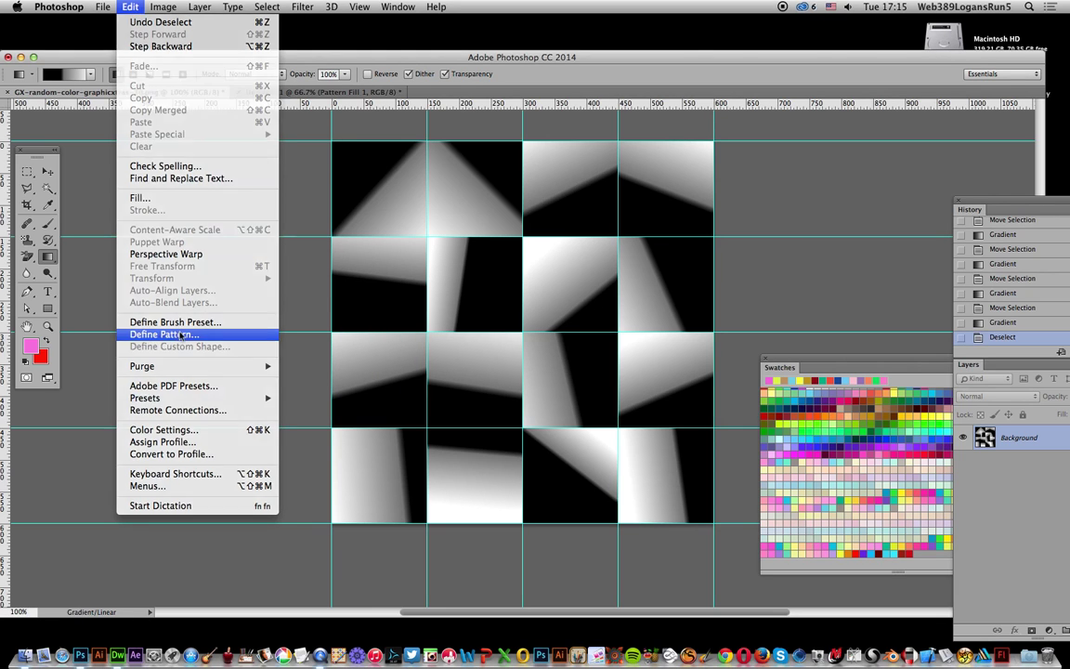
pyautogui.click(683, 300)
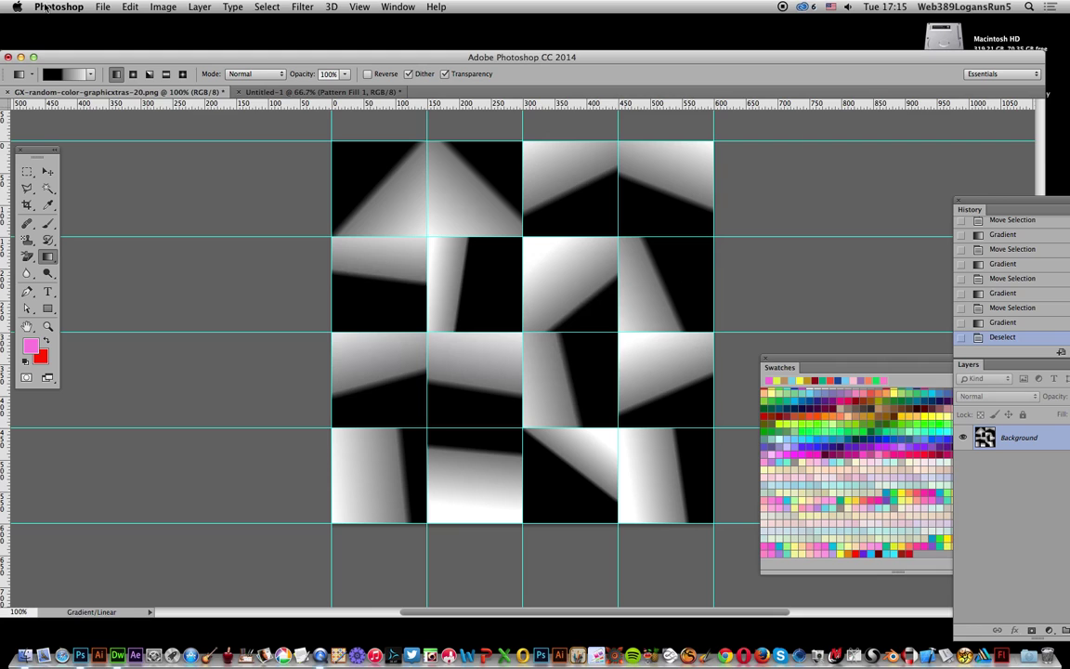
pyautogui.click(199, 6)
# Add a Pattern Fill 1 layer tiling the grid pattern at 25% scale.
pyautogui.moveTo(234, 121)
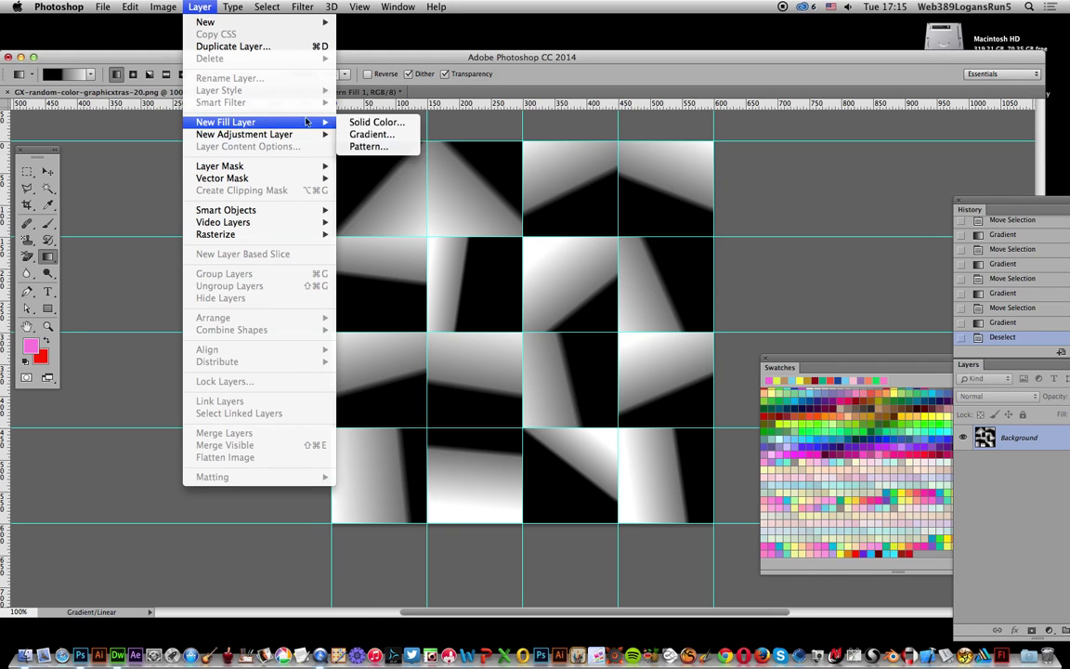
pyautogui.click(365, 147)
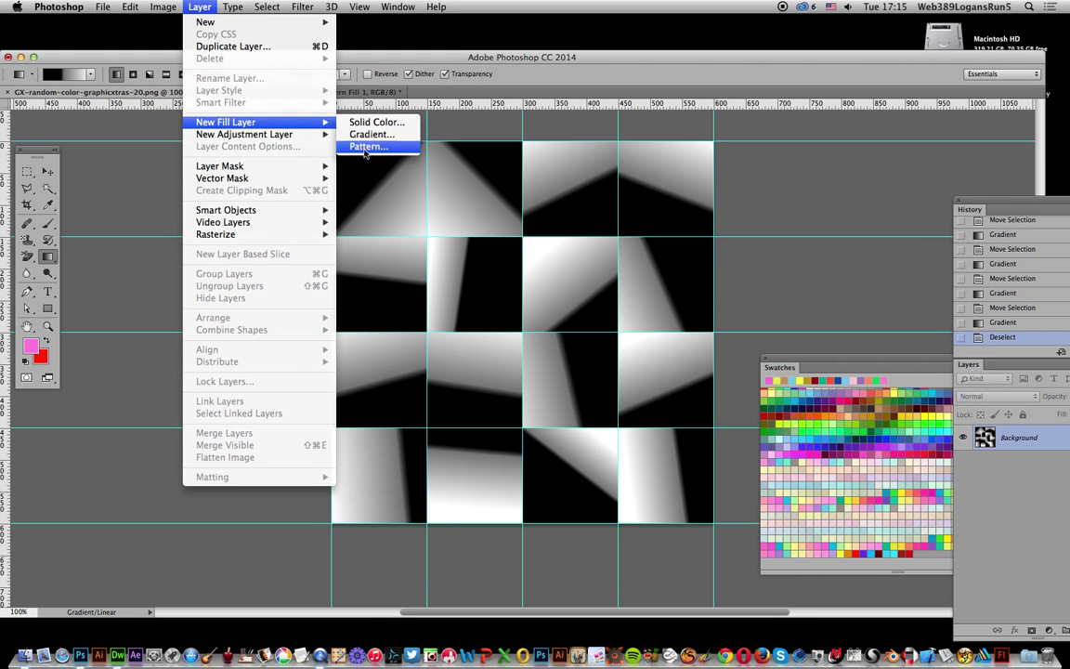
pyautogui.click(547, 336)
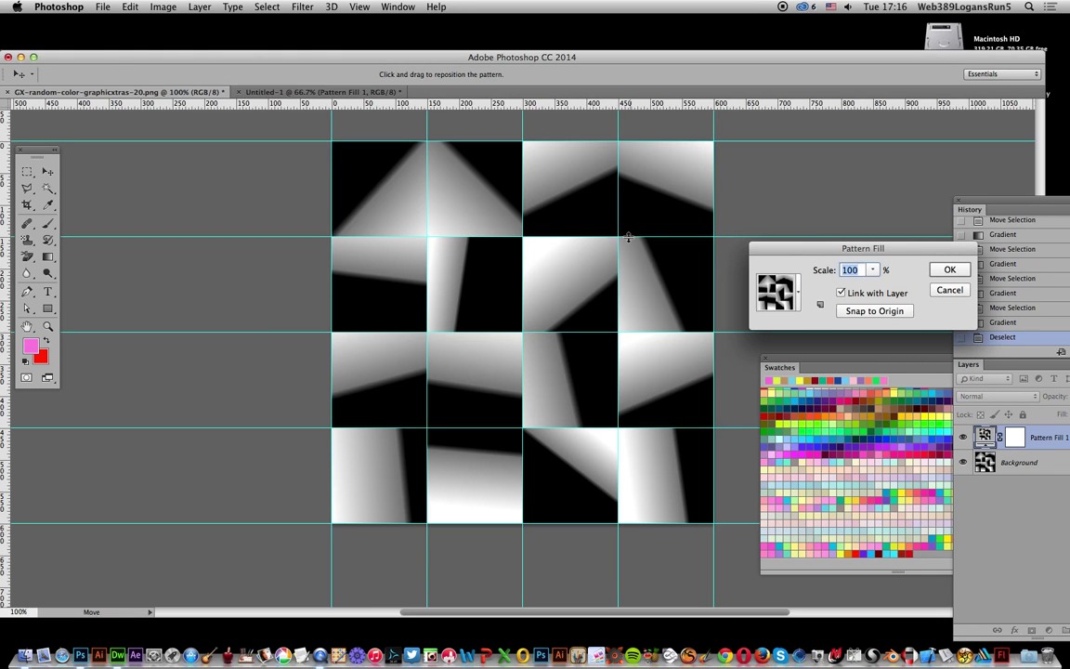
pyautogui.write('50')
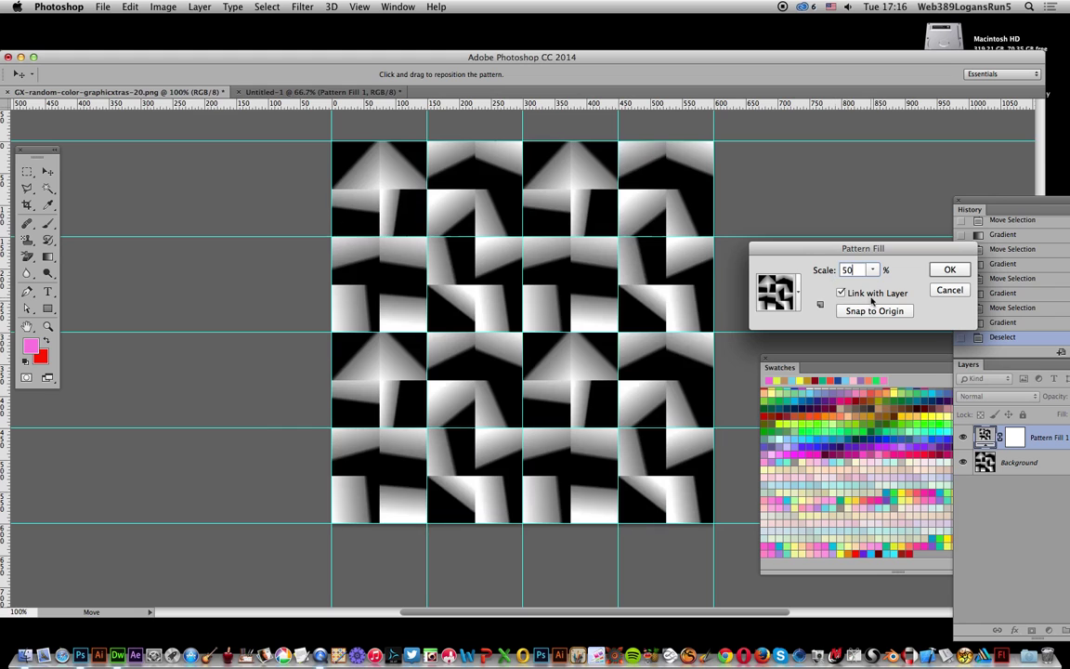
pyautogui.click(883, 270)
pyautogui.write('25')
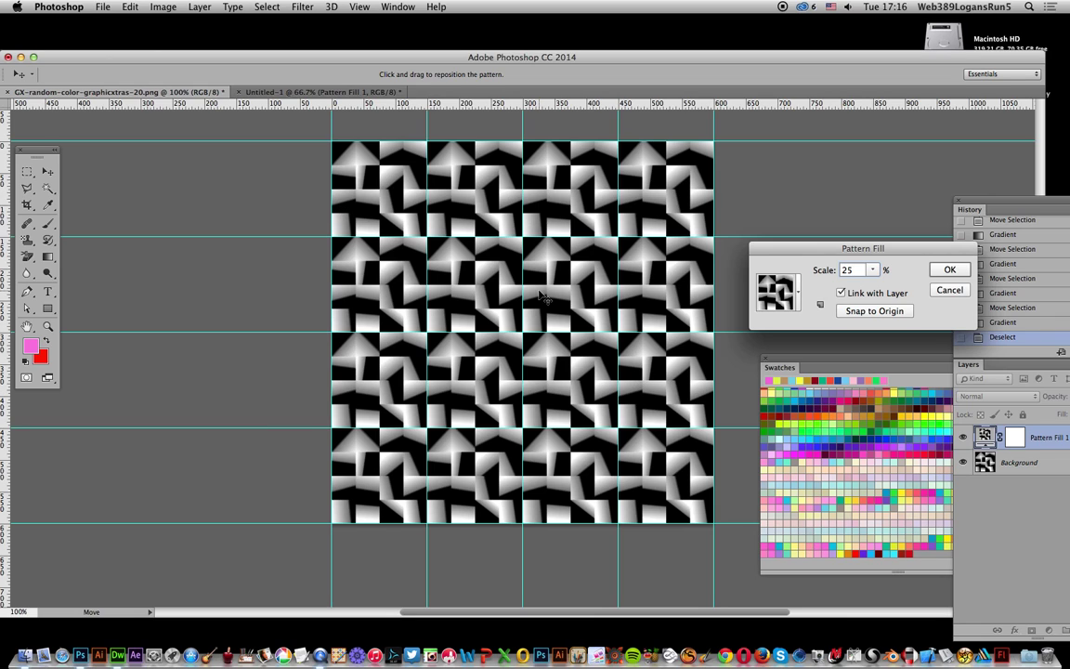
pyautogui.click(946, 271)
# Flatten all layers of the image into the background.
pyautogui.click(199, 6)
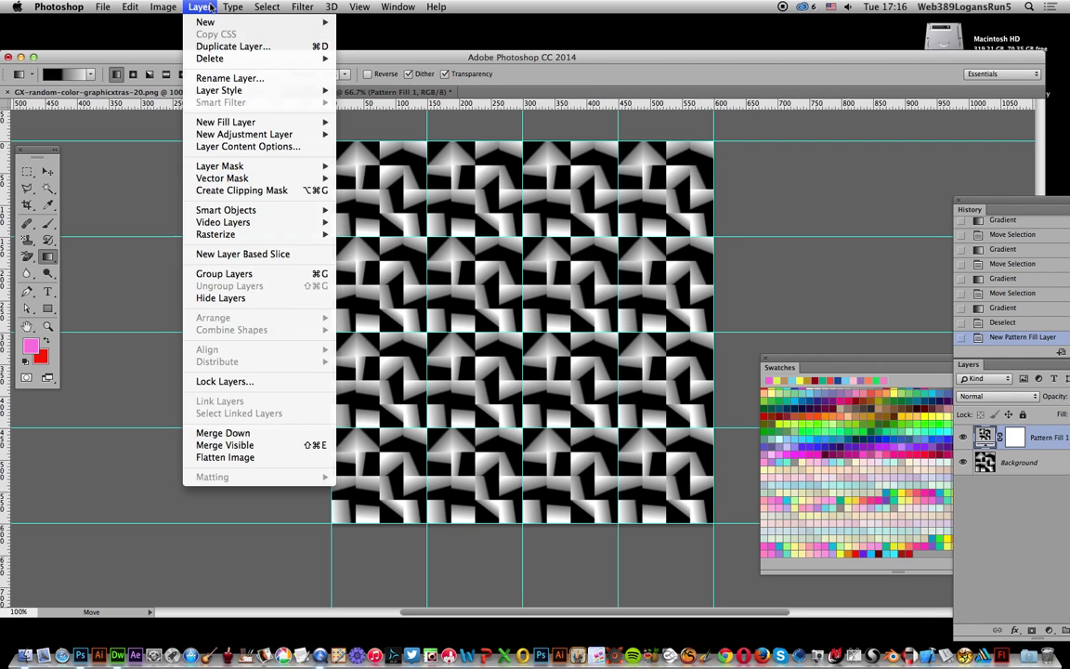
pyautogui.click(225, 457)
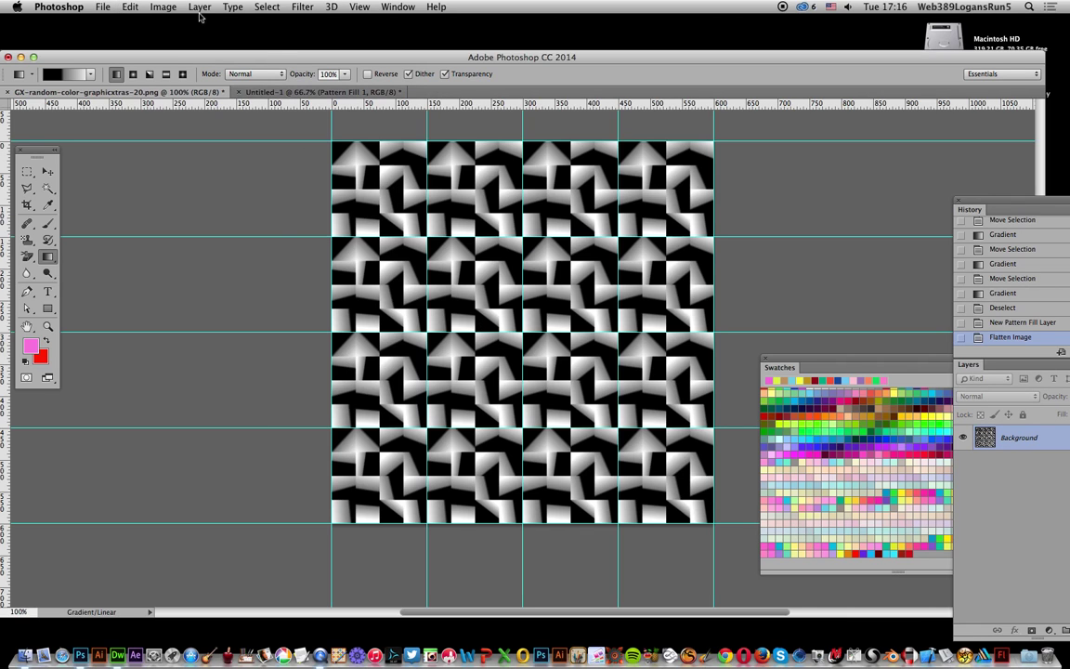
pyautogui.click(130, 6)
pyautogui.moveTo(161, 45)
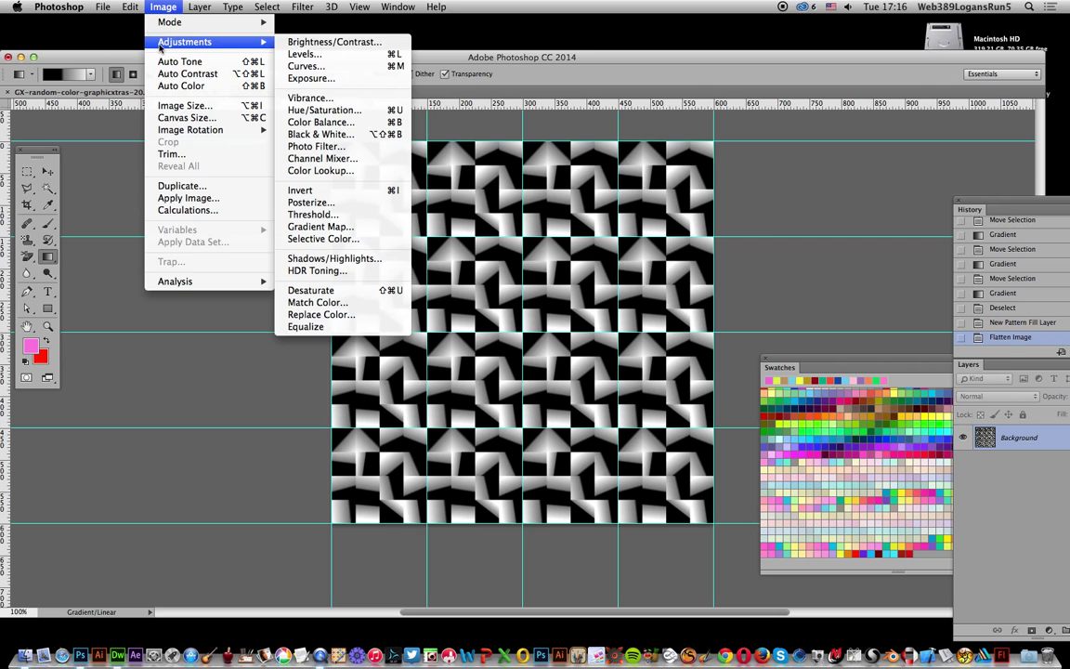
# Add a colorized Hue/Saturation 1 adjustment layer tinting the pattern (hue 125, saturation 25).
pyautogui.moveTo(210, 6)
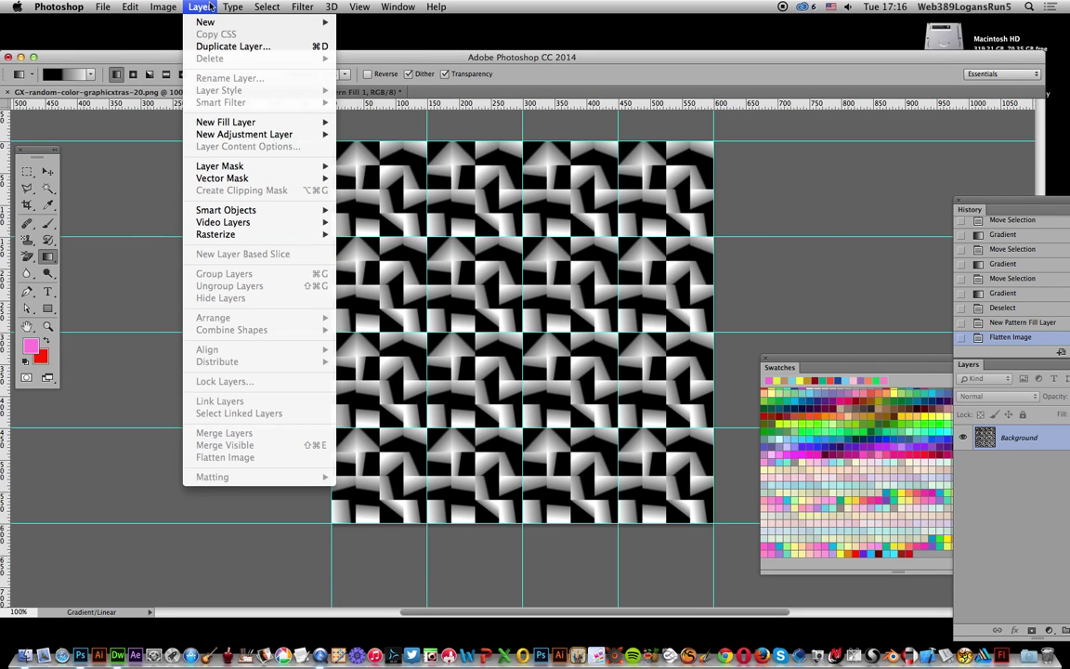
pyautogui.moveTo(316, 134)
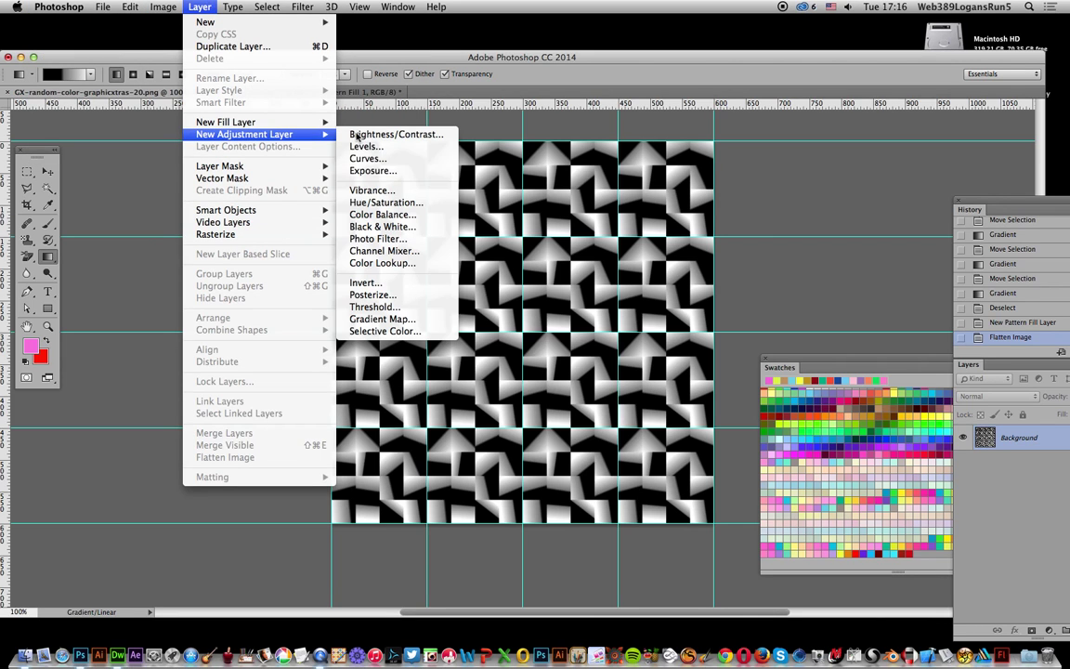
pyautogui.click(370, 203)
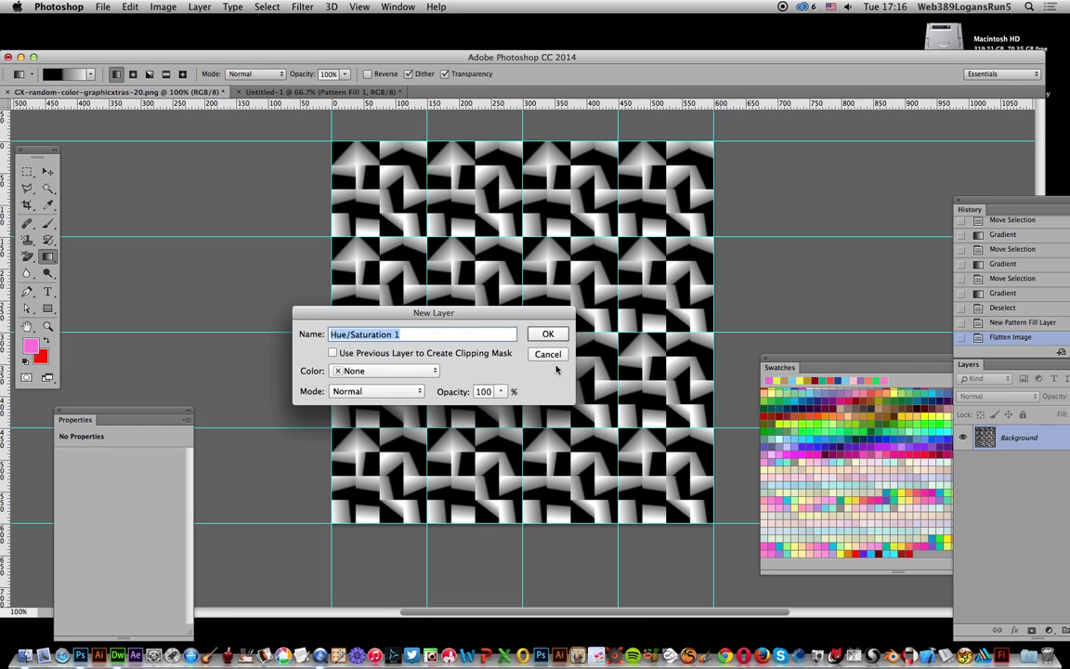
pyautogui.click(548, 332)
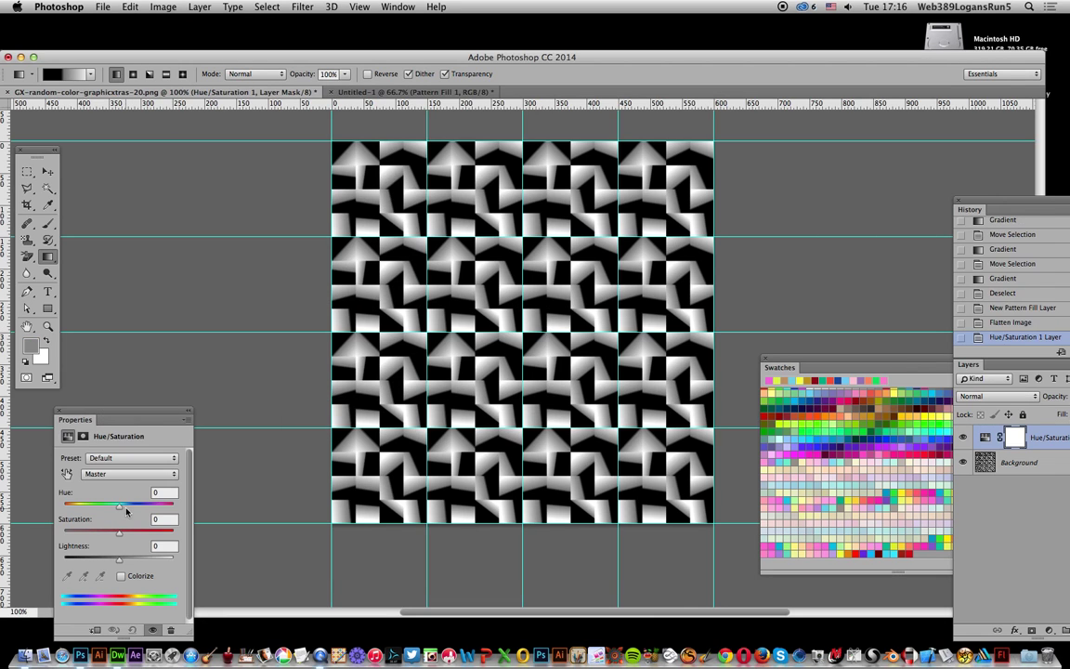
pyautogui.moveTo(121, 504); pyautogui.dragTo(148, 506)
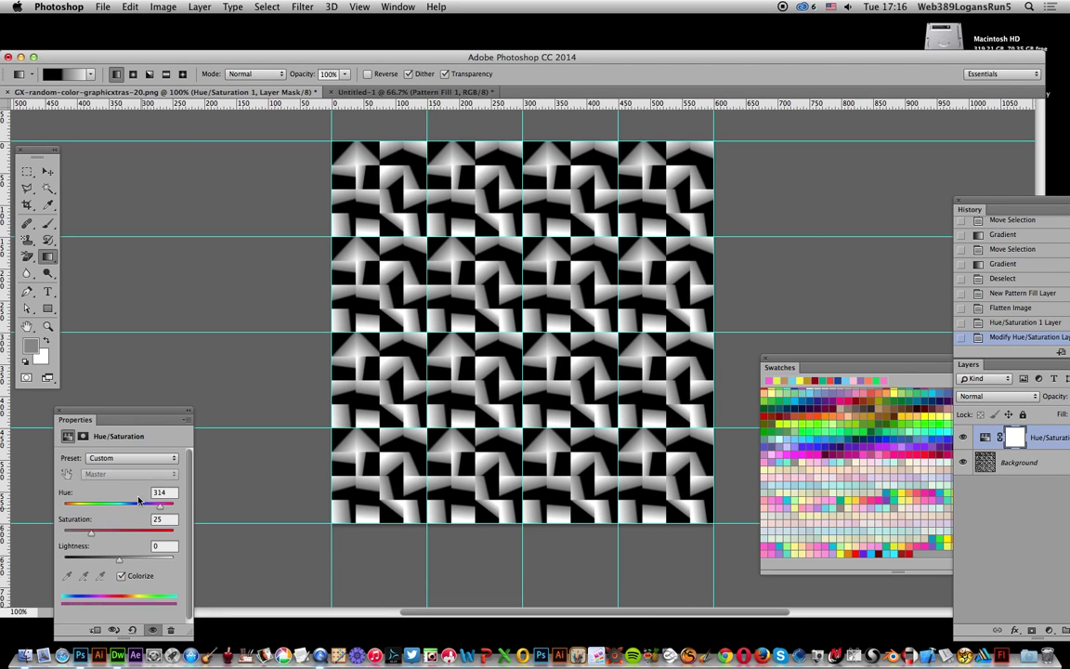
pyautogui.click(123, 576)
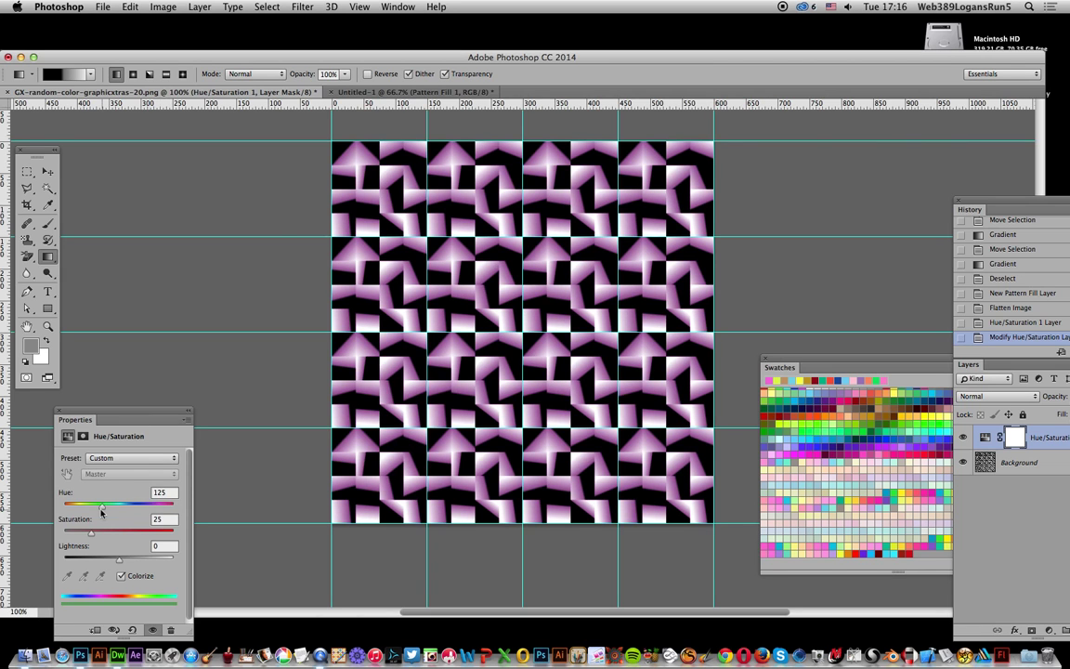